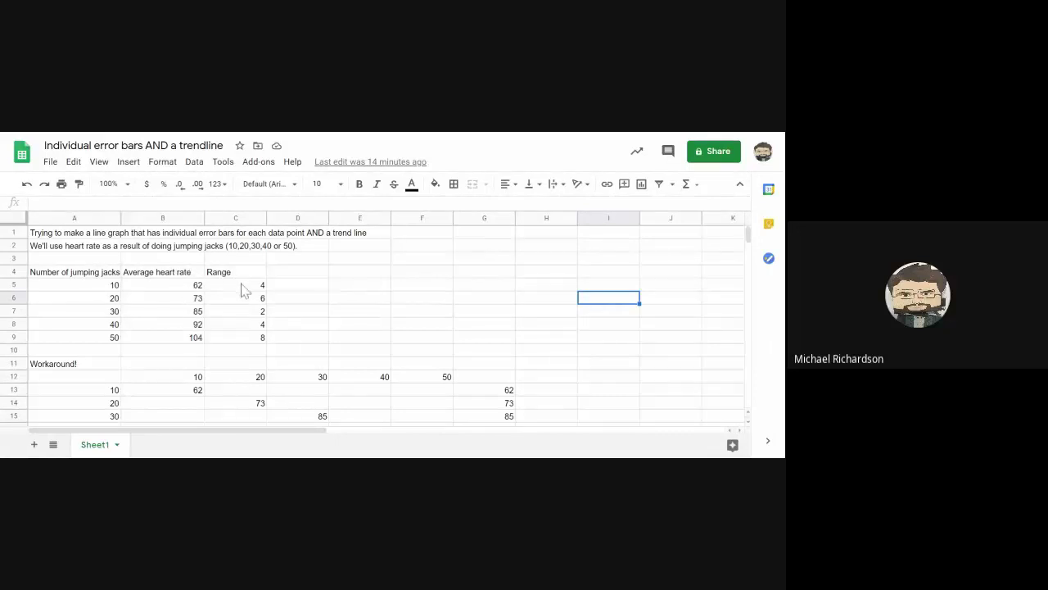
Examine the jumping-jack counts, average heart rates and range values in the source table A4:C9
{"action": "left_click", "coordinate": [244, 288]}
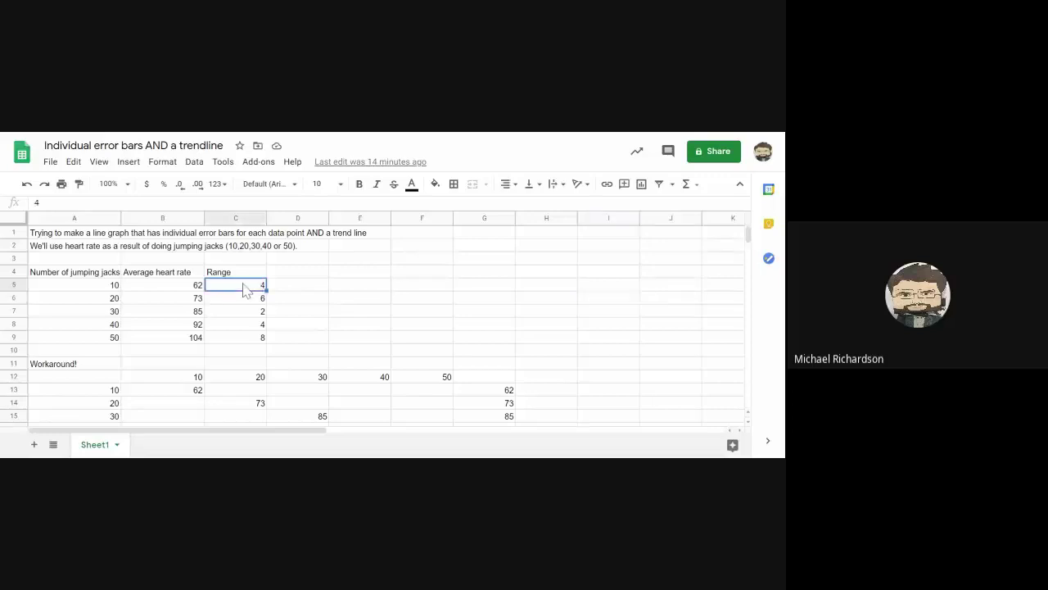
{"action": "left_click", "coordinate": [195, 287]}
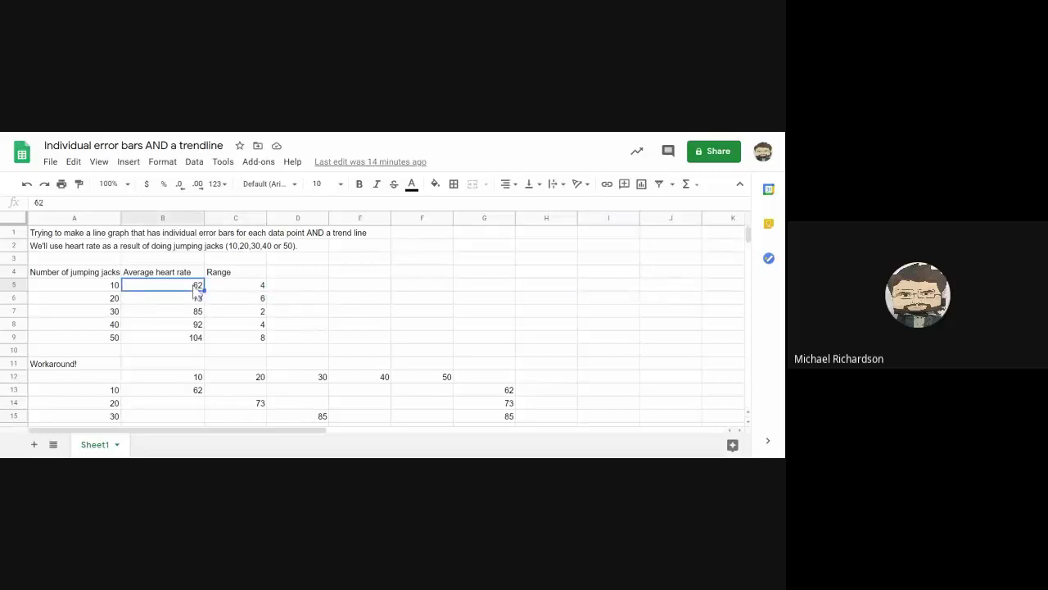
{"action": "left_click", "coordinate": [244, 287]}
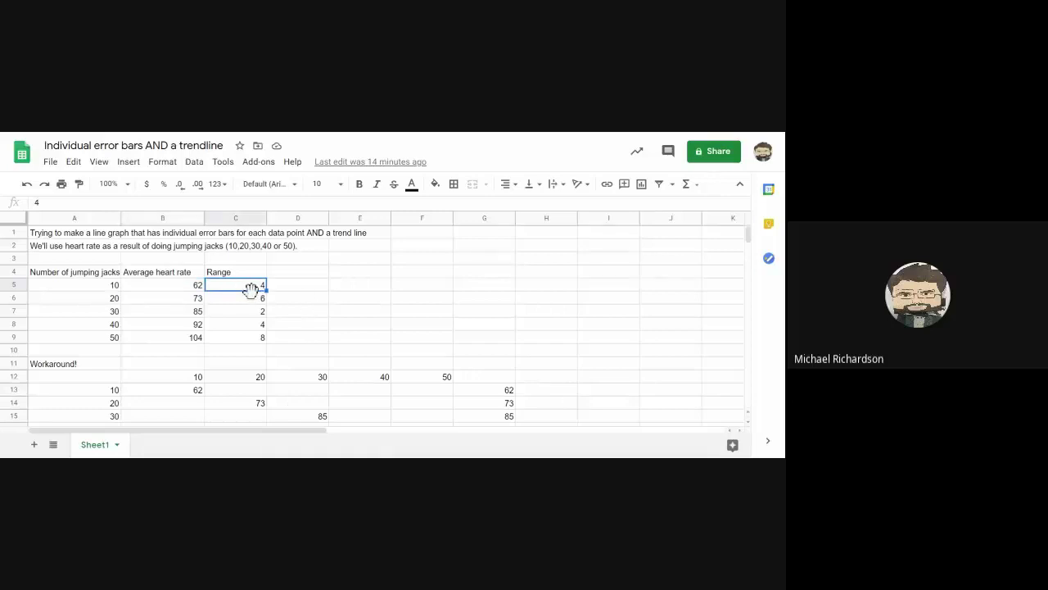
{"action": "left_click", "coordinate": [265, 337]}
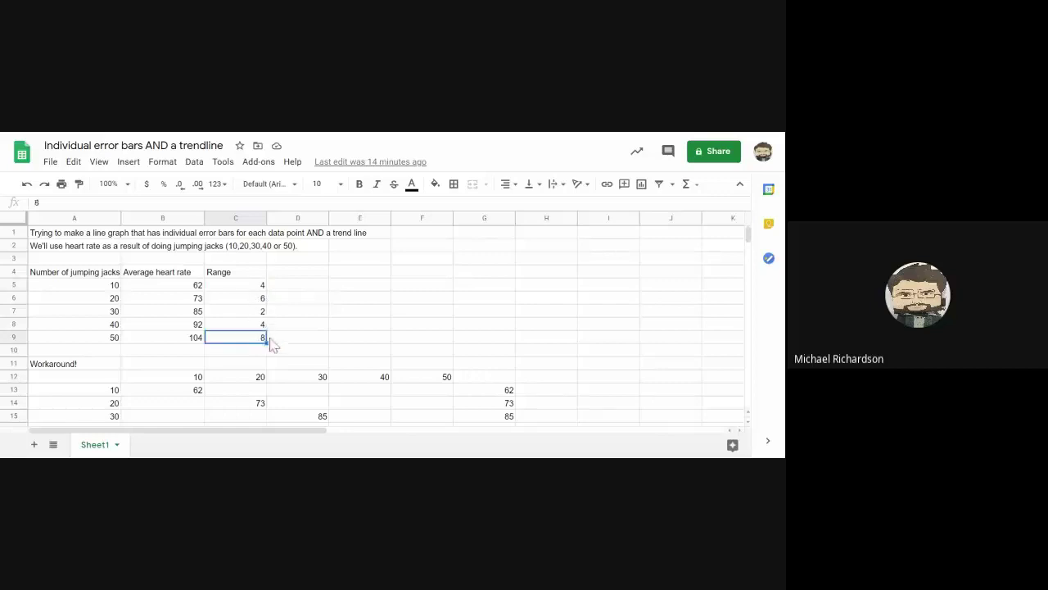
{"action": "left_click", "coordinate": [266, 288]}
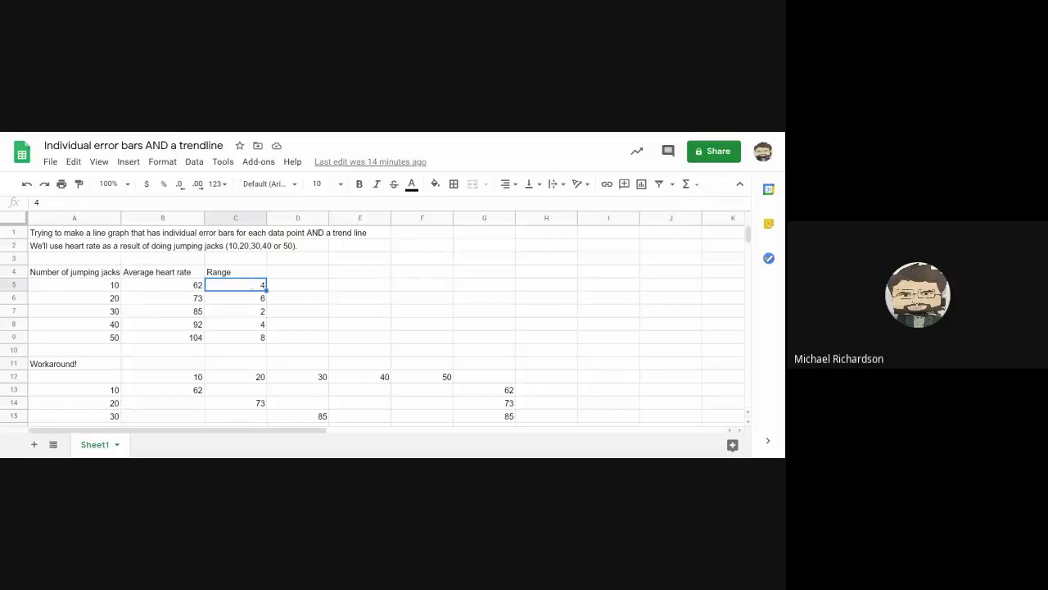
{"action": "left_click", "coordinate": [245, 276]}
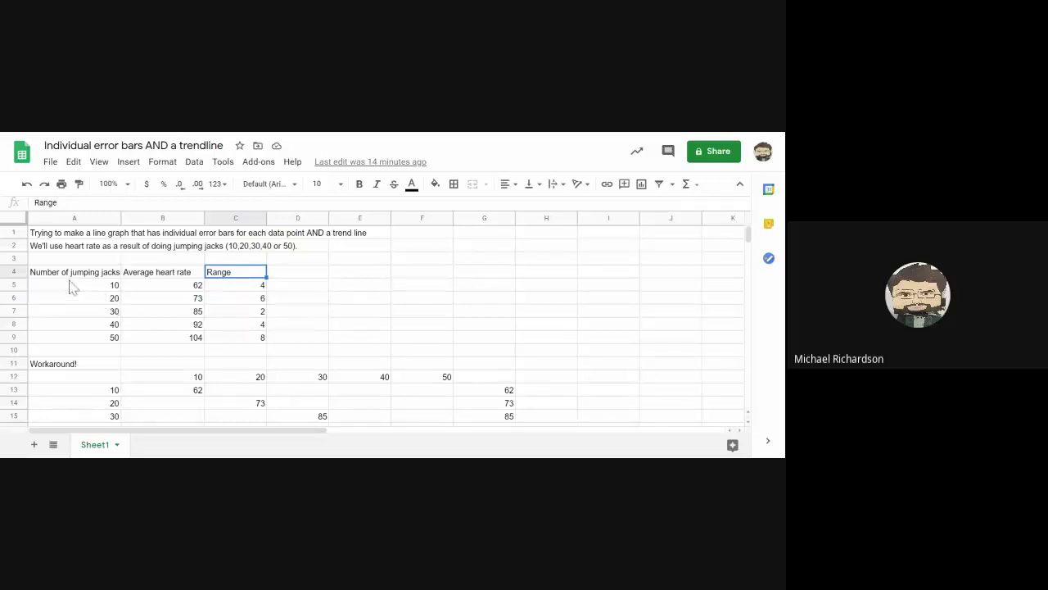
{"action": "left_click_drag", "start_coordinate": [59, 286], "coordinate": [246, 337]}
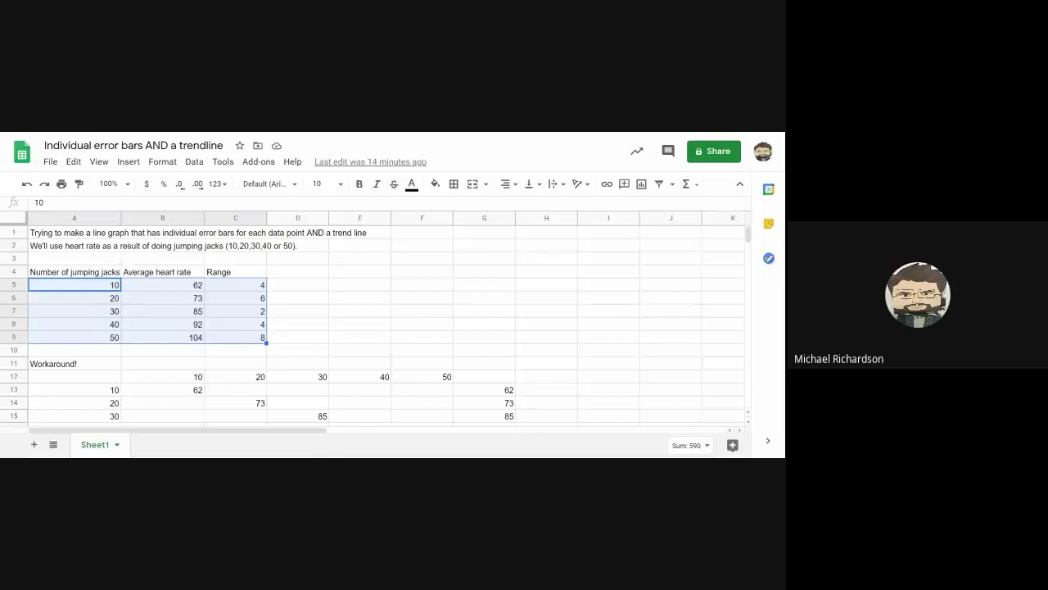
{"action": "left_click", "coordinate": [409, 312]}
Examine the workaround table's headings, its diagonally staggered heart rates and the complete set of heart rates in column G
{"action": "scroll", "coordinate": [508, 328], "scroll_direction": "down", "scroll_amount": 1}
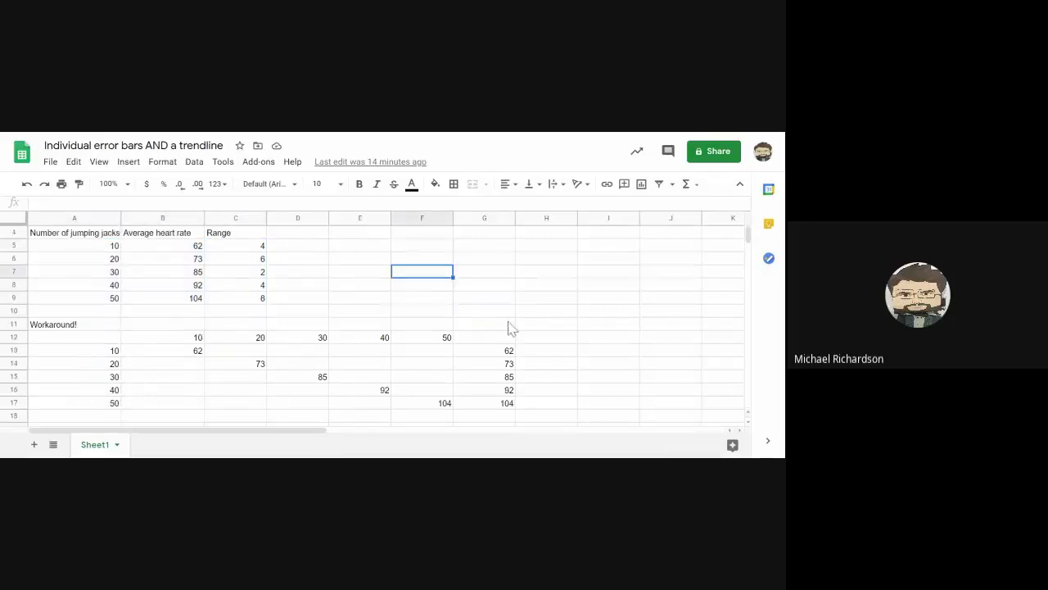
{"action": "scroll", "coordinate": [509, 327], "scroll_direction": "down", "scroll_amount": 1}
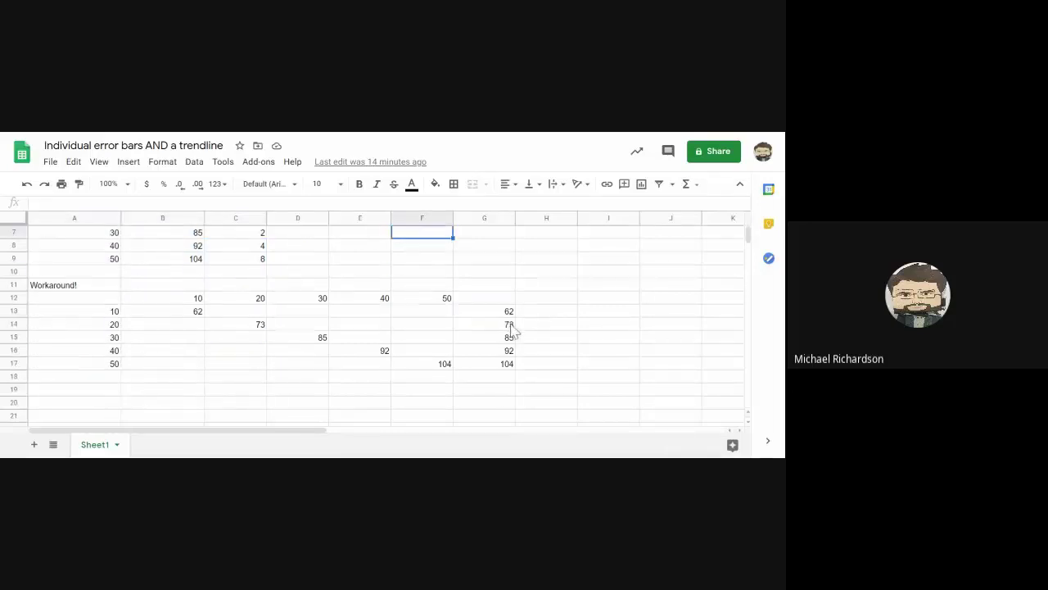
{"action": "left_click", "coordinate": [102, 299]}
{"action": "left_click", "coordinate": [182, 300]}
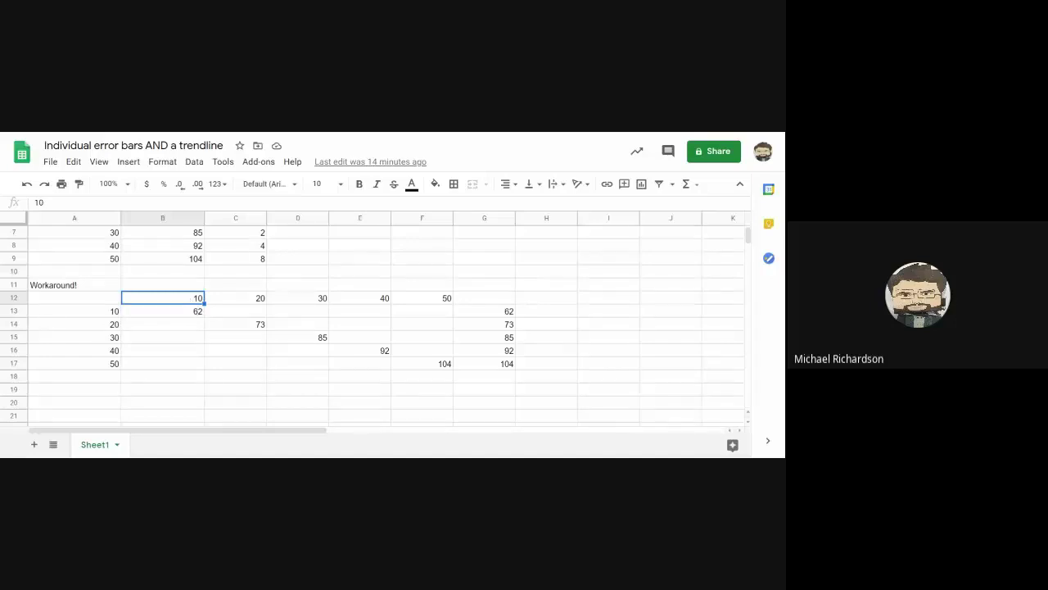
{"action": "left_click", "coordinate": [236, 301]}
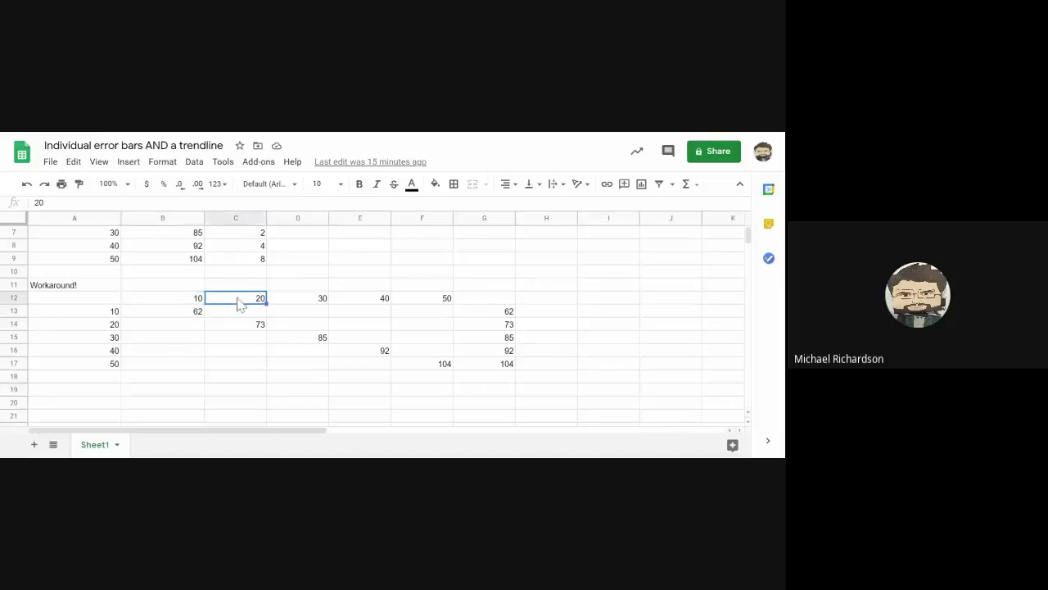
{"action": "left_click", "coordinate": [293, 302]}
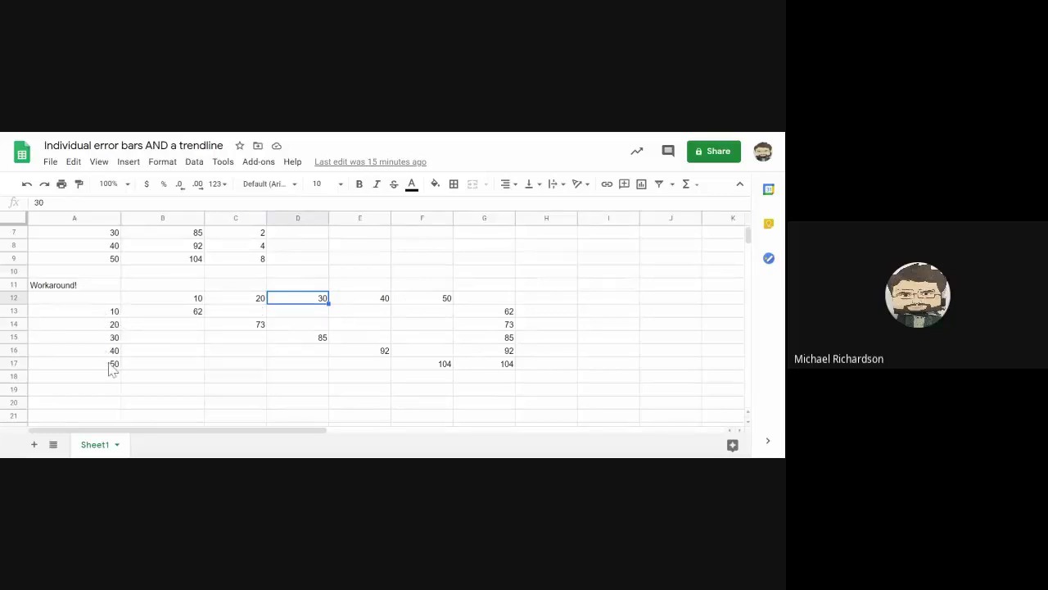
{"action": "left_click", "coordinate": [183, 316]}
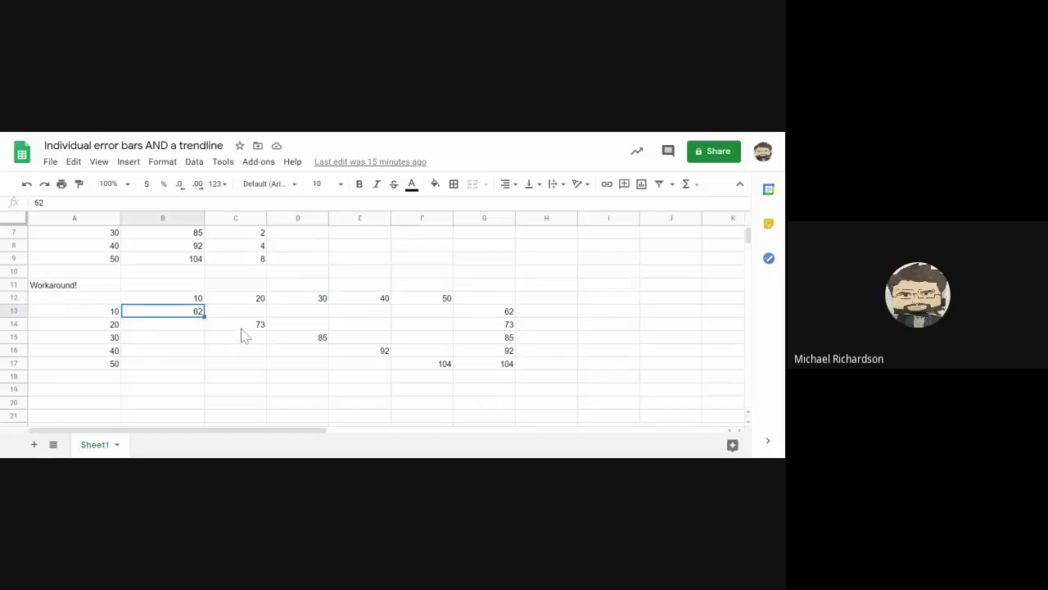
{"action": "left_click", "coordinate": [257, 328]}
{"action": "left_click", "coordinate": [294, 339]}
{"action": "left_click", "coordinate": [362, 351]}
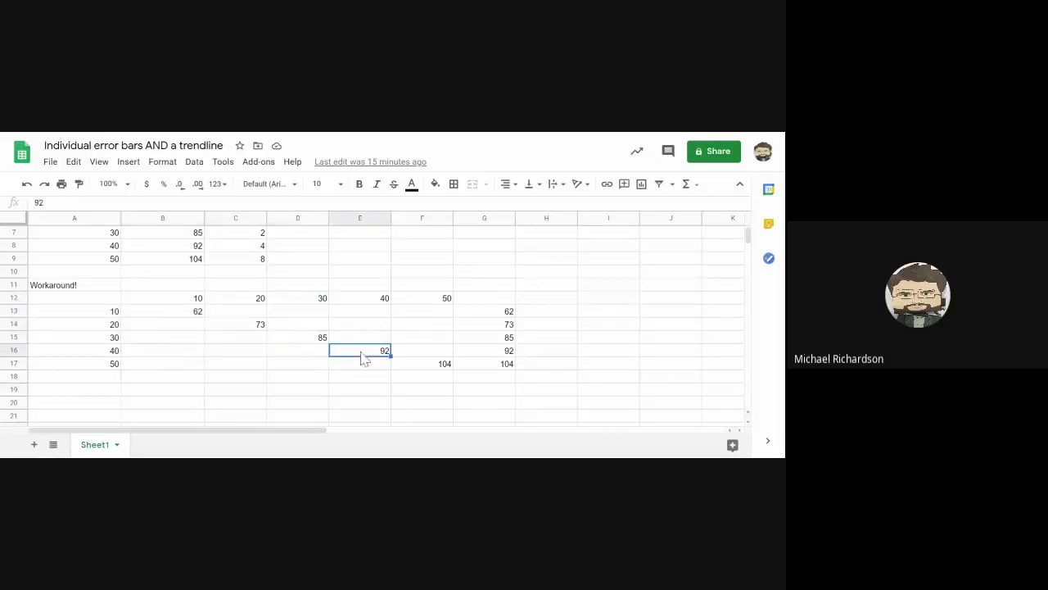
{"action": "left_click", "coordinate": [417, 366]}
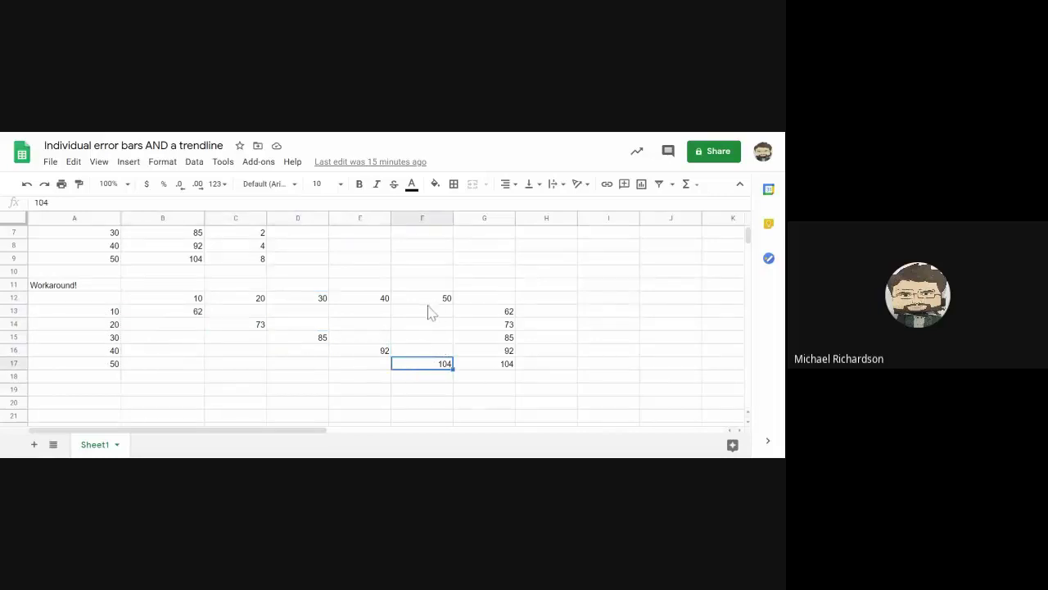
{"action": "left_click_drag", "start_coordinate": [105, 301], "coordinate": [415, 371]}
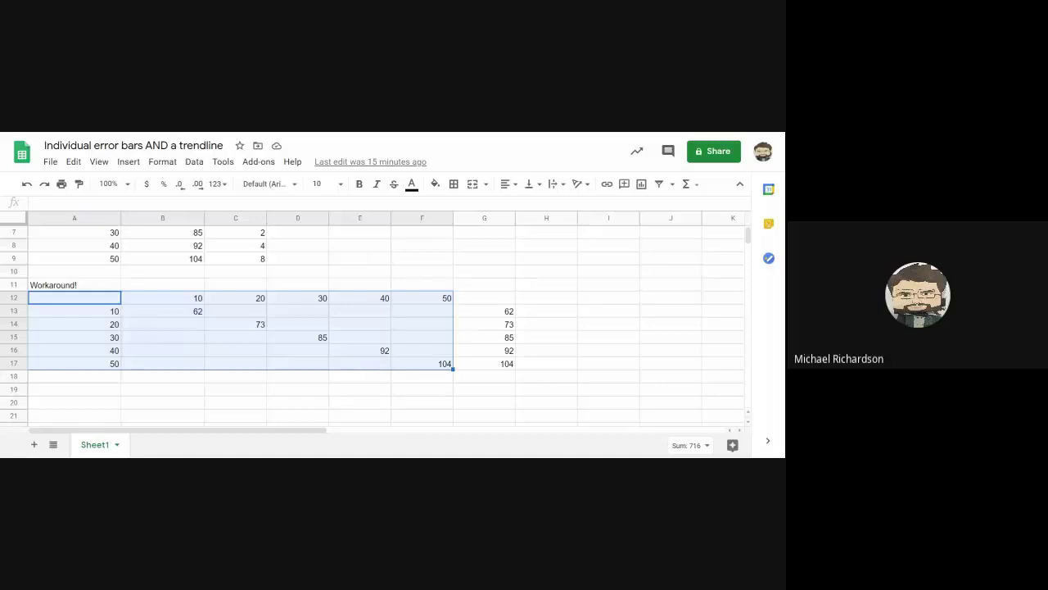
{"action": "left_click", "coordinate": [316, 378]}
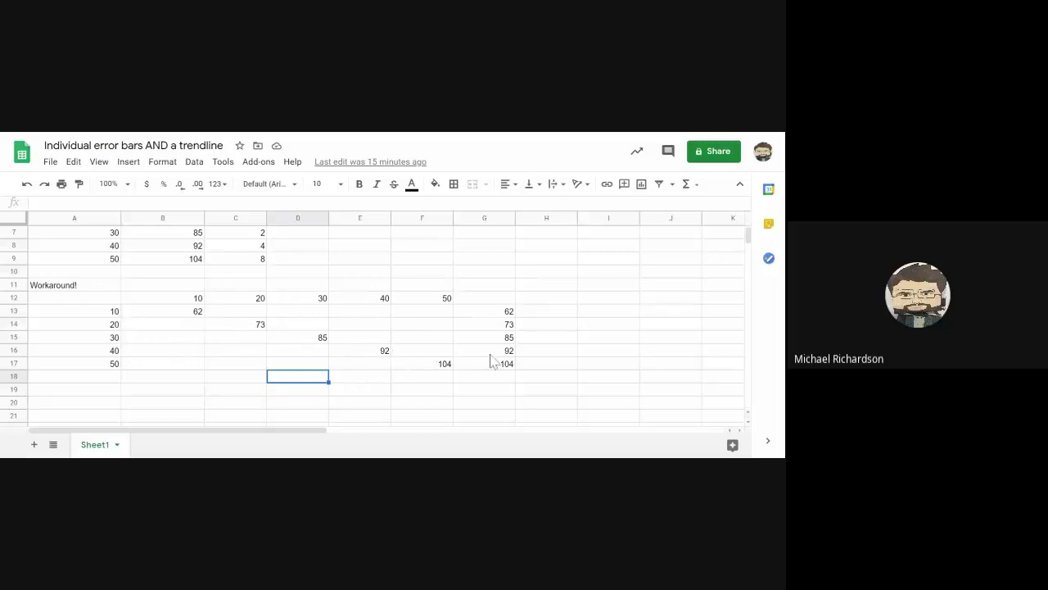
{"action": "left_click", "coordinate": [502, 314]}
{"action": "left_click_drag", "start_coordinate": [505, 324], "coordinate": [502, 363]}
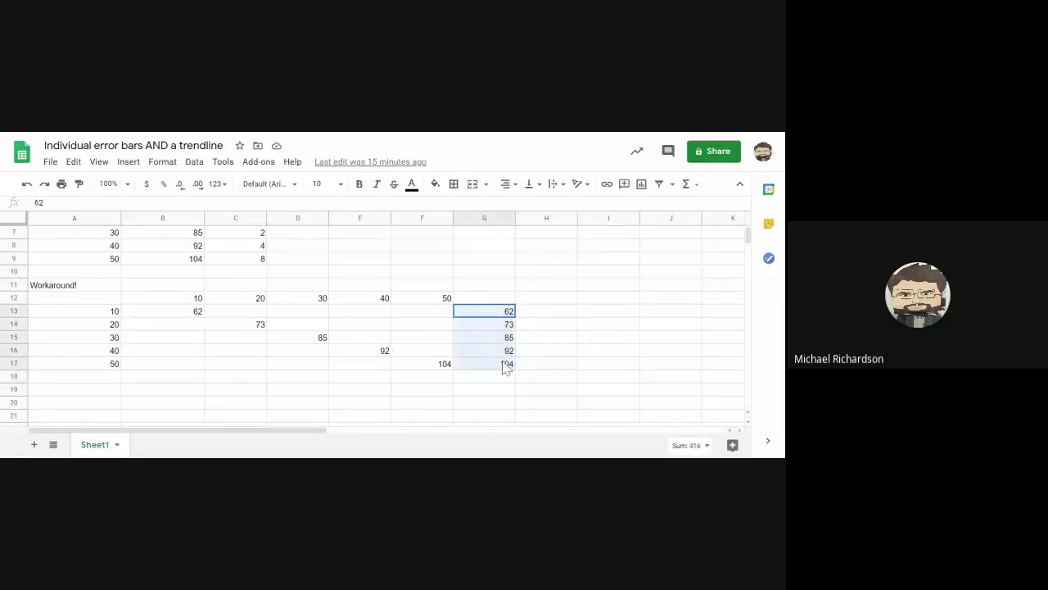
{"action": "left_click", "coordinate": [624, 376]}
Insert a chart from the workaround data in A12:G17, and make it smaller so the row labels stay uncovered
{"action": "left_click_drag", "start_coordinate": [82, 302], "coordinate": [480, 370]}
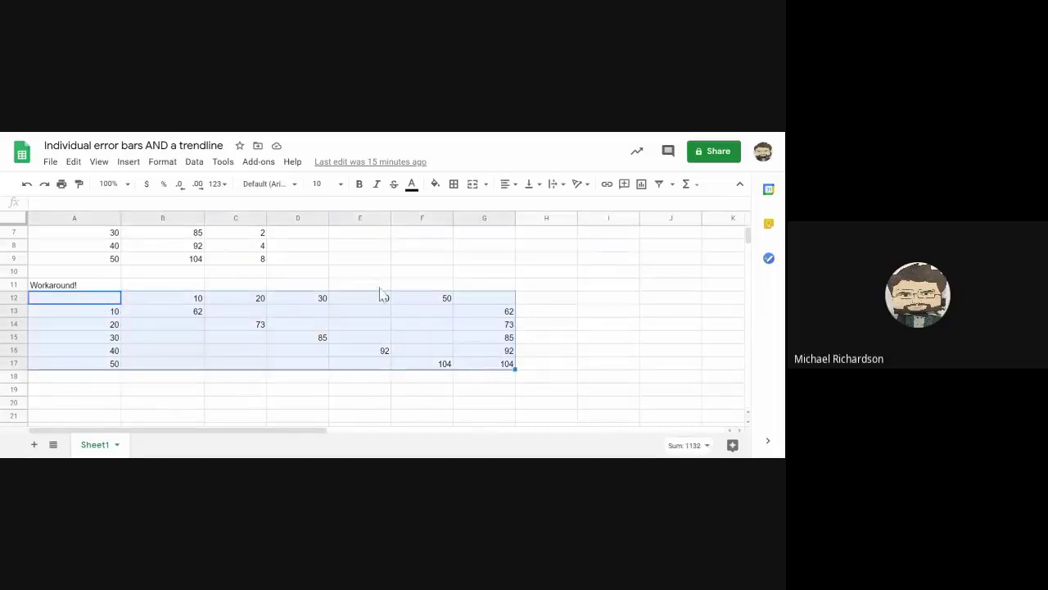
{"action": "left_click", "coordinate": [128, 163]}
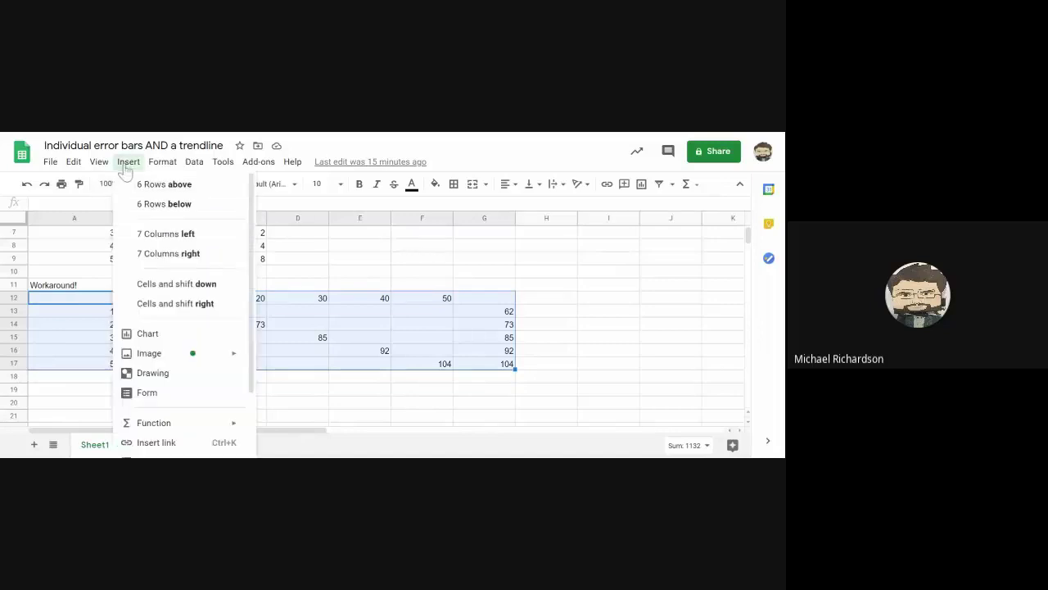
{"action": "left_click", "coordinate": [161, 337]}
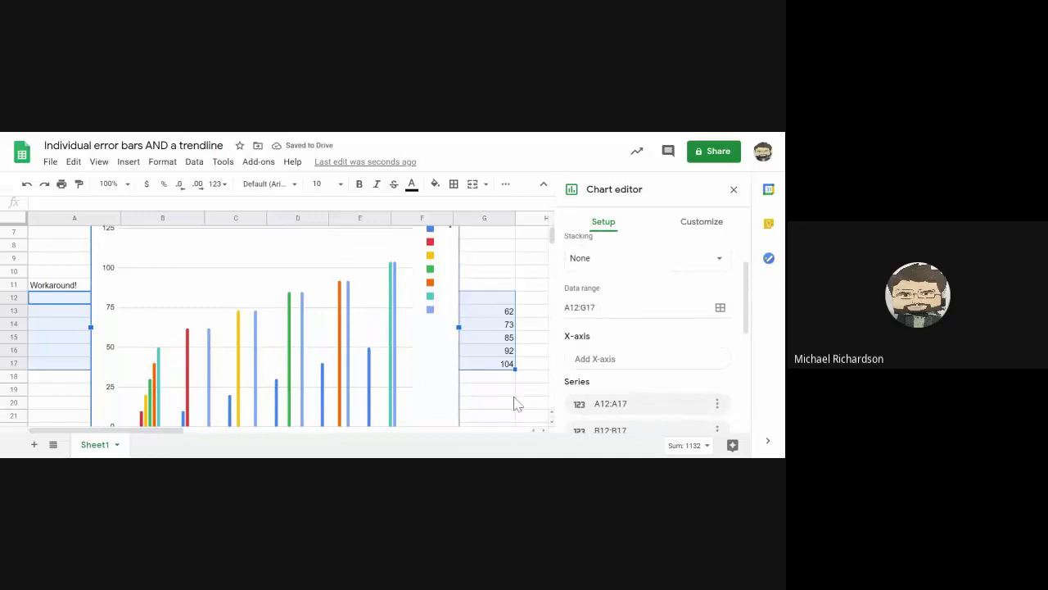
{"action": "scroll", "coordinate": [504, 402], "scroll_direction": "down", "scroll_amount": 1}
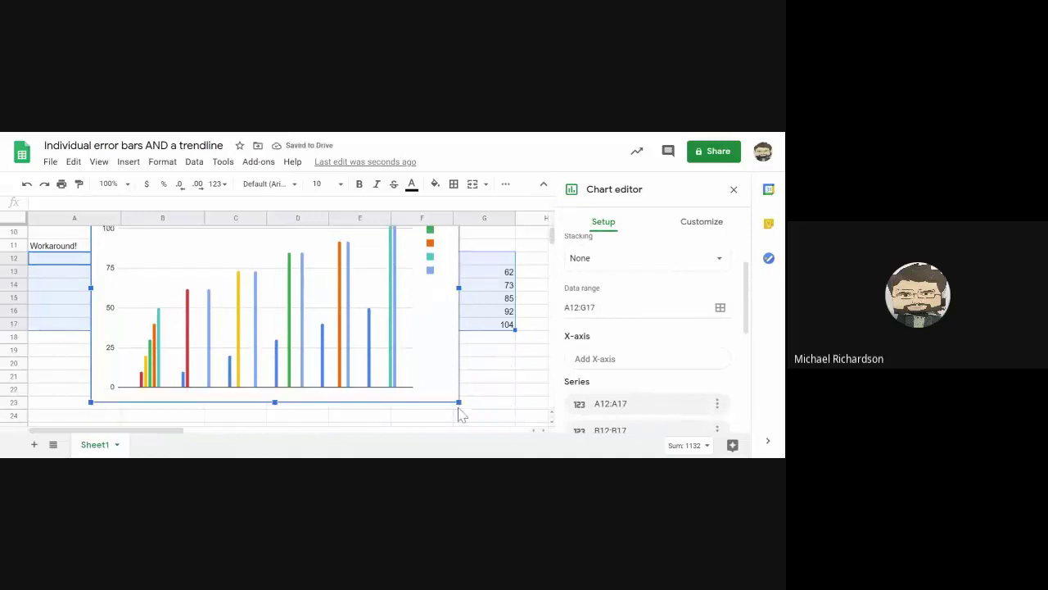
{"action": "left_click_drag", "start_coordinate": [457, 400], "coordinate": [428, 399]}
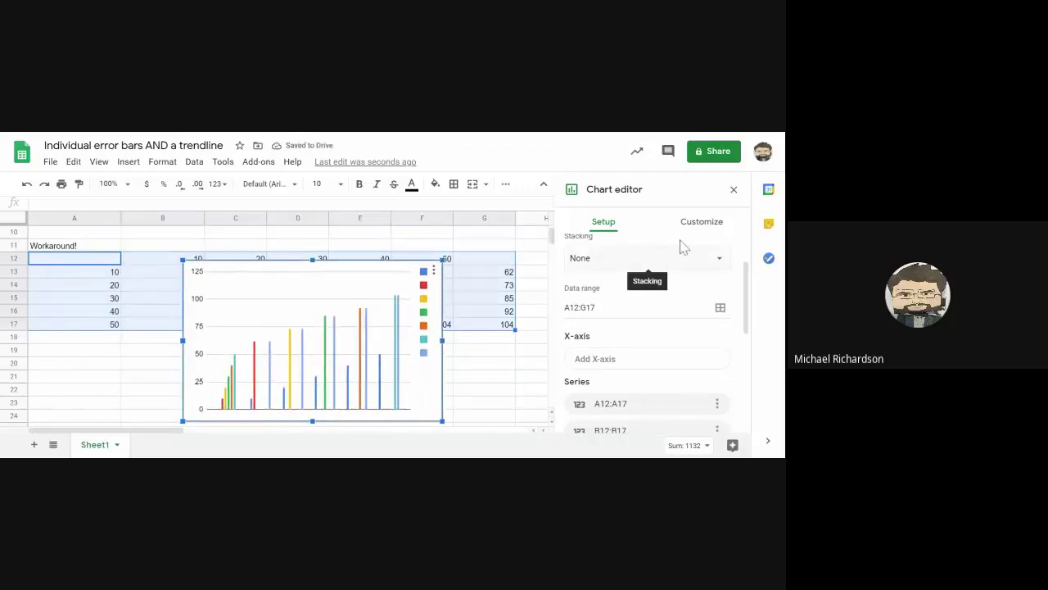
Change the chart type to Scatter chart and enlarge the chart slightly toward its upper-left corner
{"action": "scroll", "coordinate": [732, 262], "scroll_direction": "up", "scroll_amount": 2}
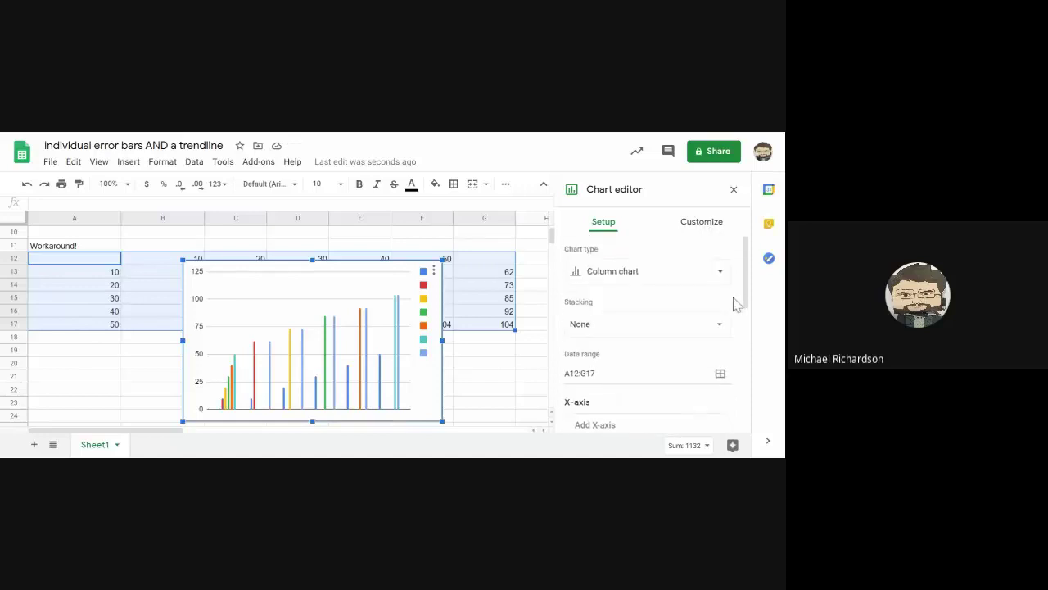
{"action": "left_click", "coordinate": [709, 279]}
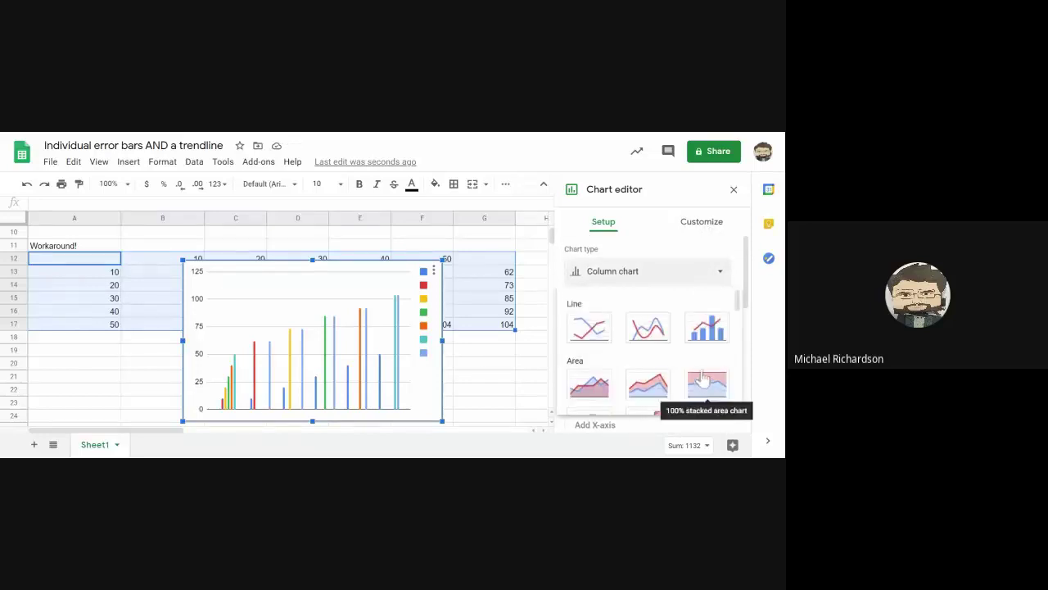
{"action": "scroll", "coordinate": [702, 375], "scroll_direction": "down", "scroll_amount": 3}
{"action": "scroll", "coordinate": [702, 375], "scroll_direction": "down", "scroll_amount": 4}
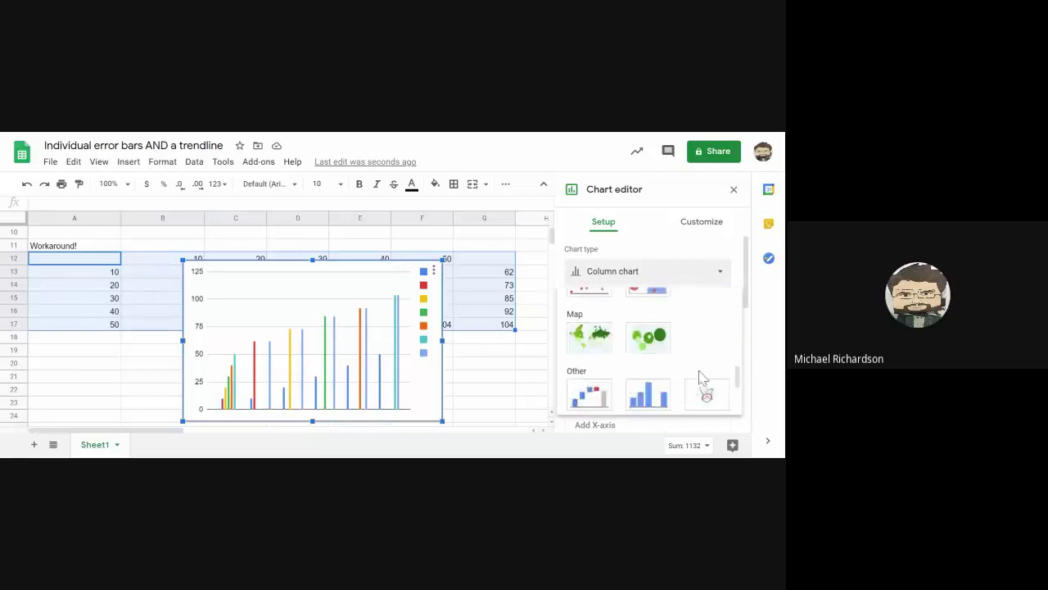
{"action": "scroll", "coordinate": [593, 344], "scroll_direction": "up", "scroll_amount": 1}
{"action": "left_click", "coordinate": [594, 344]}
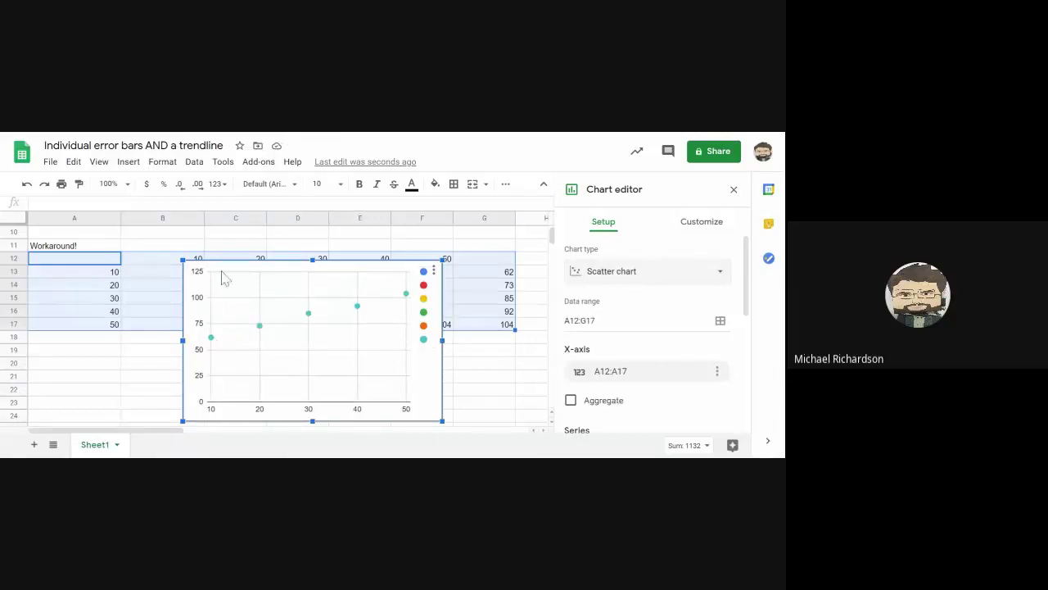
{"action": "left_click_drag", "start_coordinate": [177, 255], "coordinate": [146, 239]}
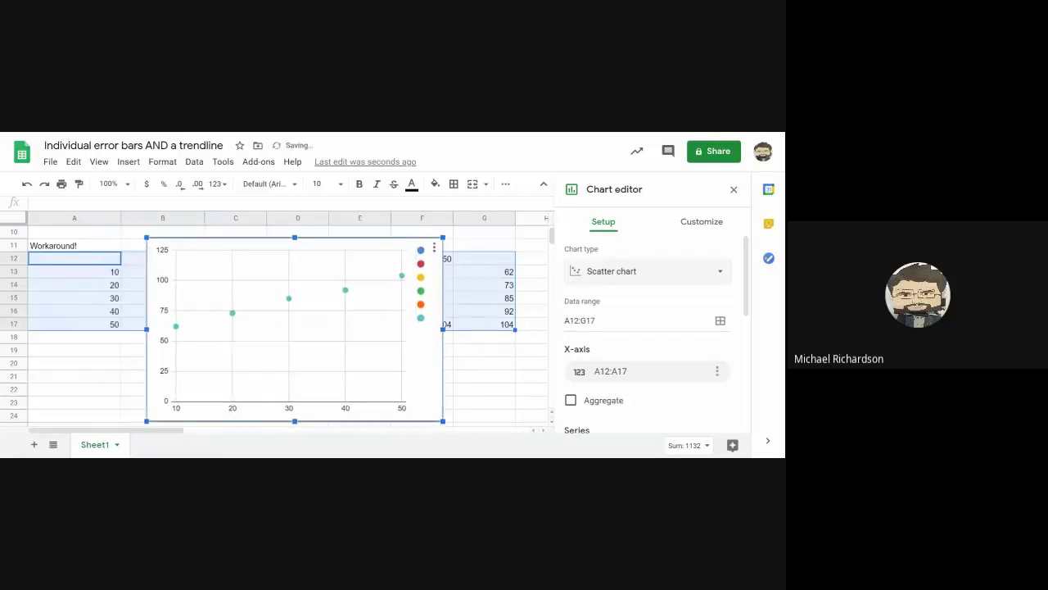
Turn on error bars for all series of the scatter chart
{"action": "left_click", "coordinate": [704, 226]}
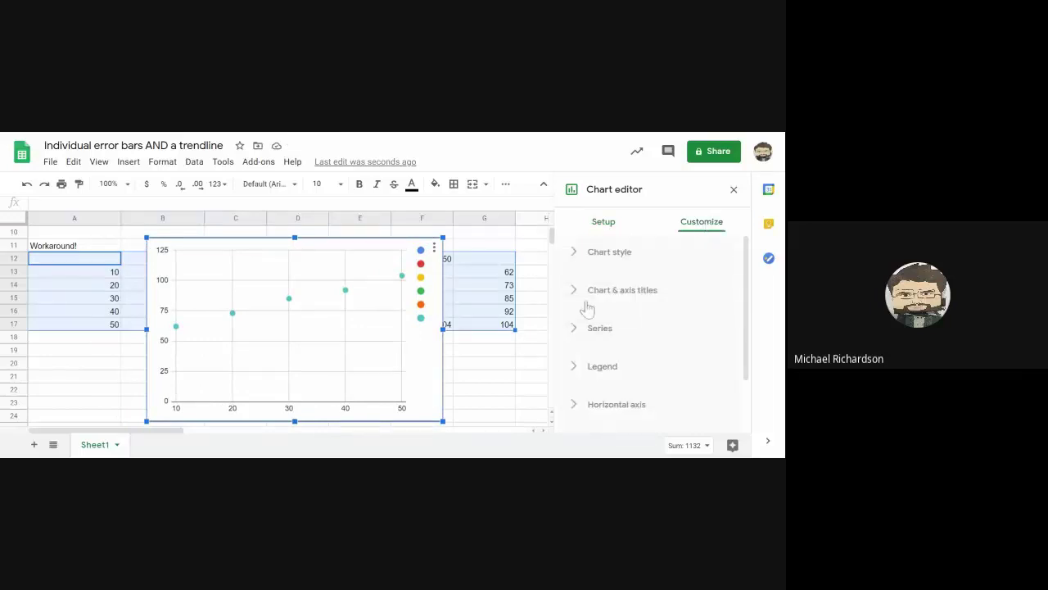
{"action": "left_click", "coordinate": [578, 334]}
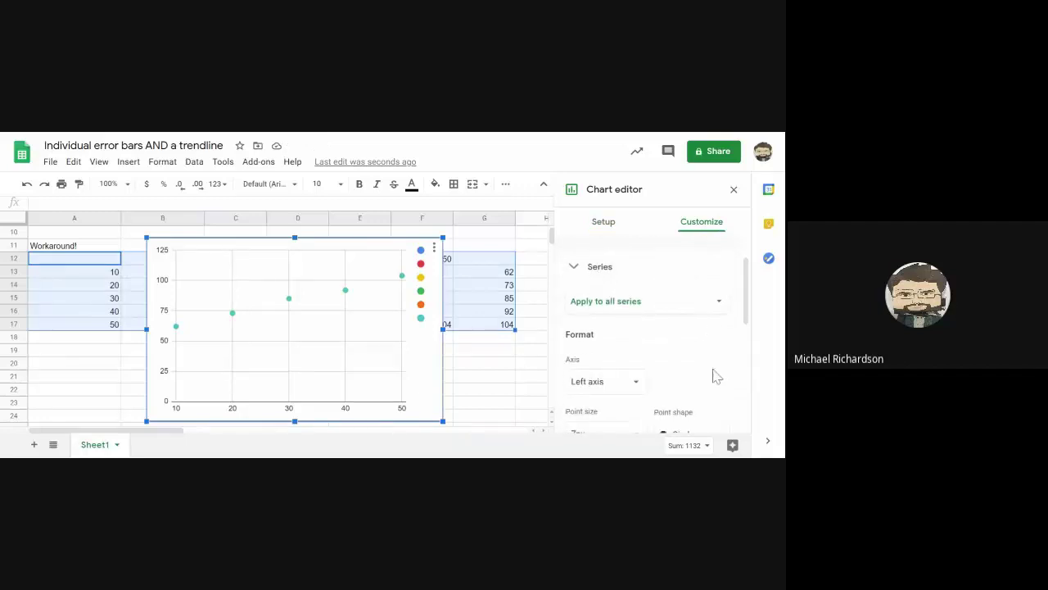
{"action": "scroll", "coordinate": [712, 367], "scroll_direction": "down", "scroll_amount": 3}
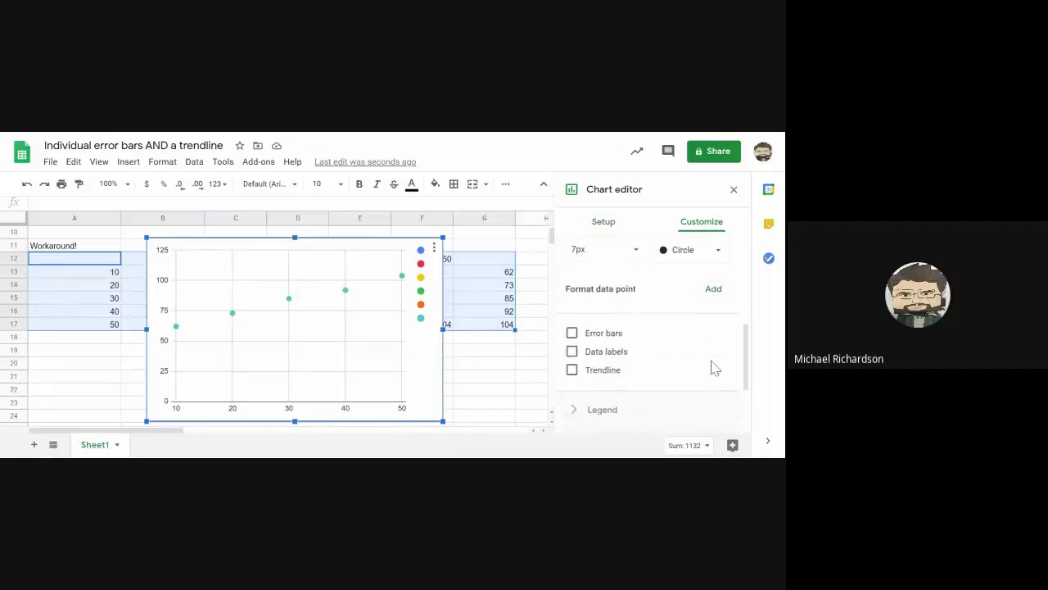
{"action": "left_click", "coordinate": [573, 334]}
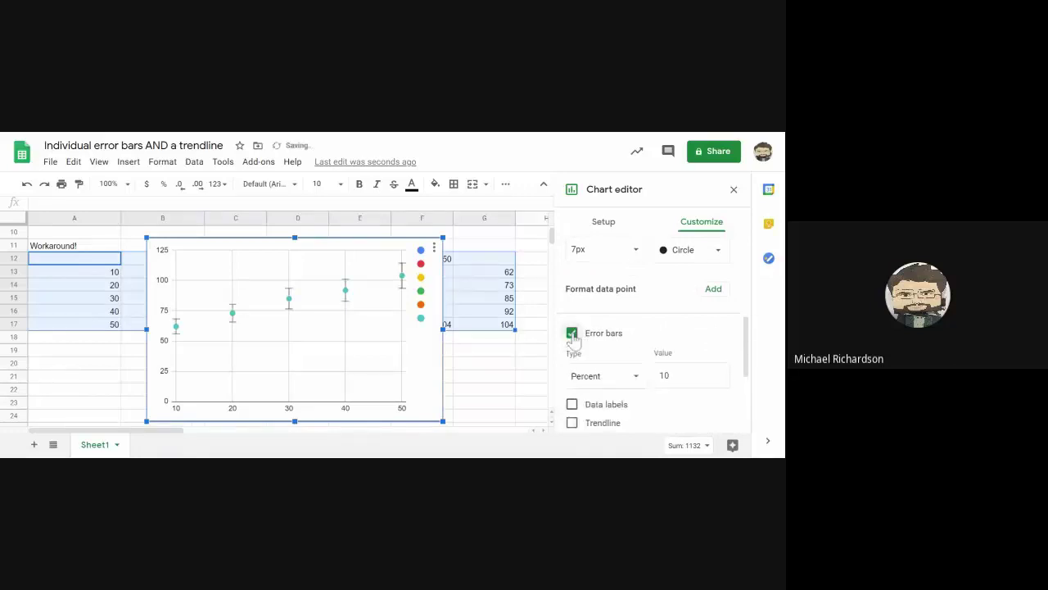
Set the error bars of Data series 1 to the Constant type with a value of 4
{"action": "scroll", "coordinate": [691, 334], "scroll_direction": "up", "scroll_amount": 4}
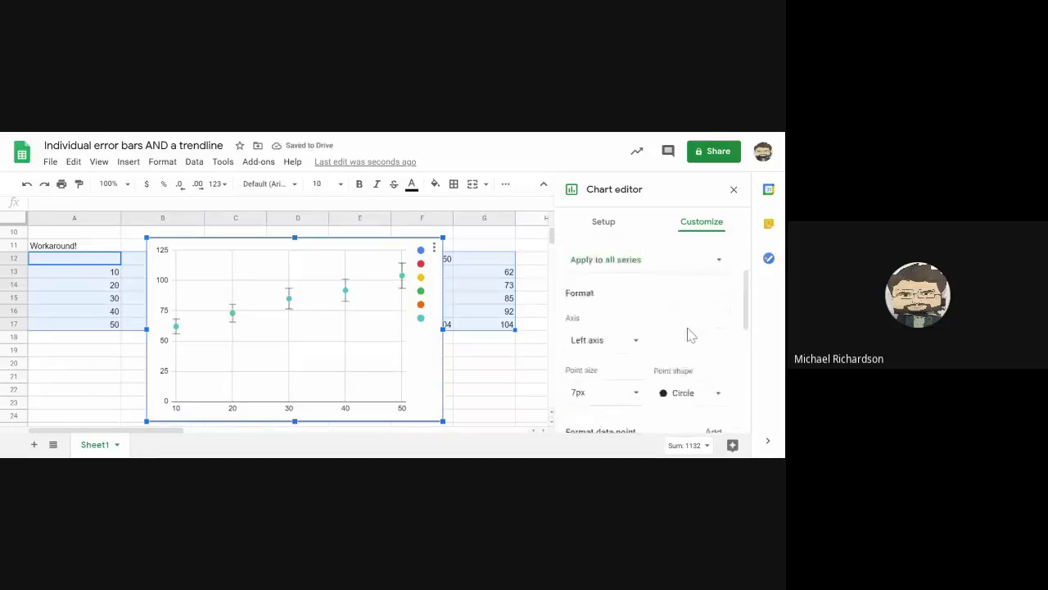
{"action": "scroll", "coordinate": [690, 334], "scroll_direction": "up", "scroll_amount": 2}
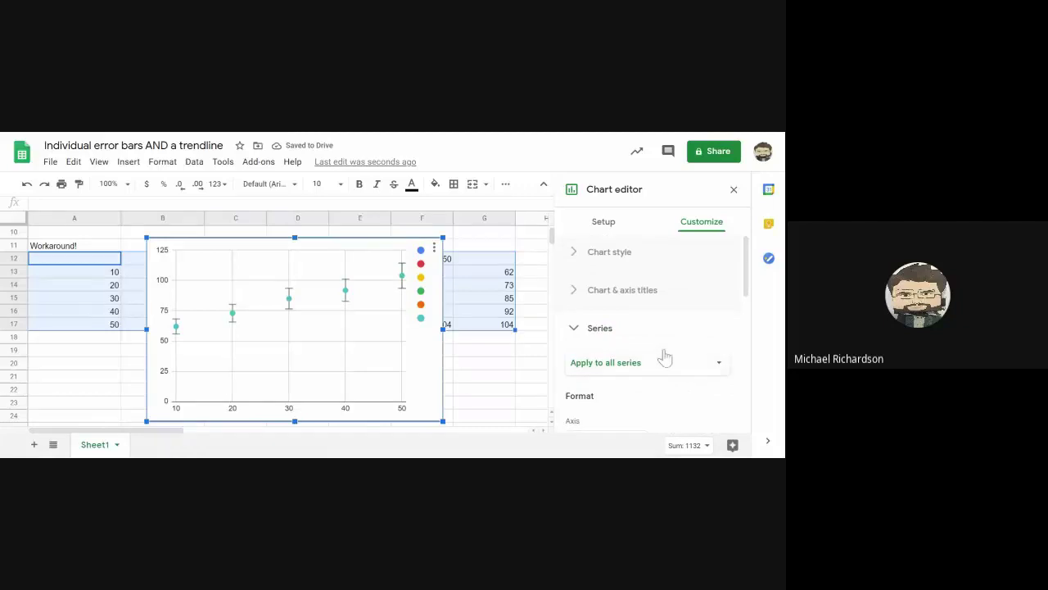
{"action": "scroll", "coordinate": [667, 360], "scroll_direction": "down", "scroll_amount": 1}
{"action": "left_click", "coordinate": [717, 303]}
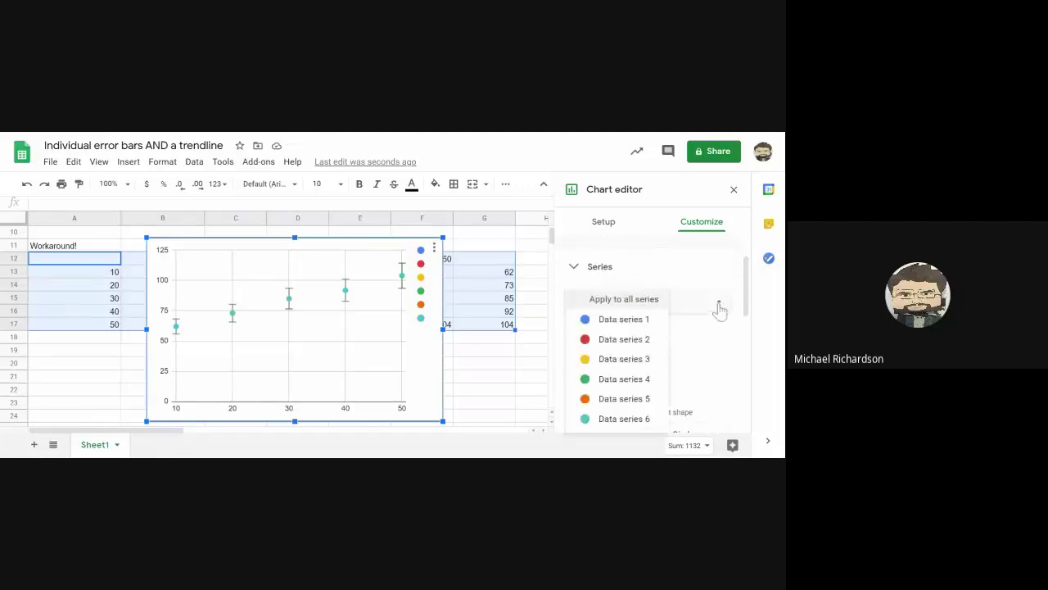
{"action": "left_click", "coordinate": [620, 321]}
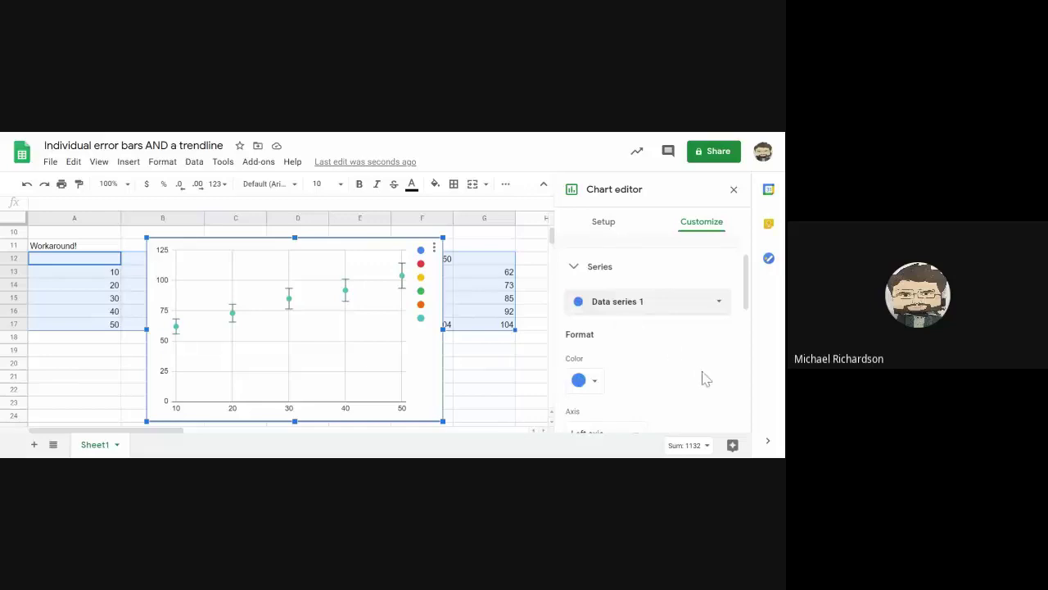
{"action": "scroll", "coordinate": [704, 376], "scroll_direction": "down", "scroll_amount": 4}
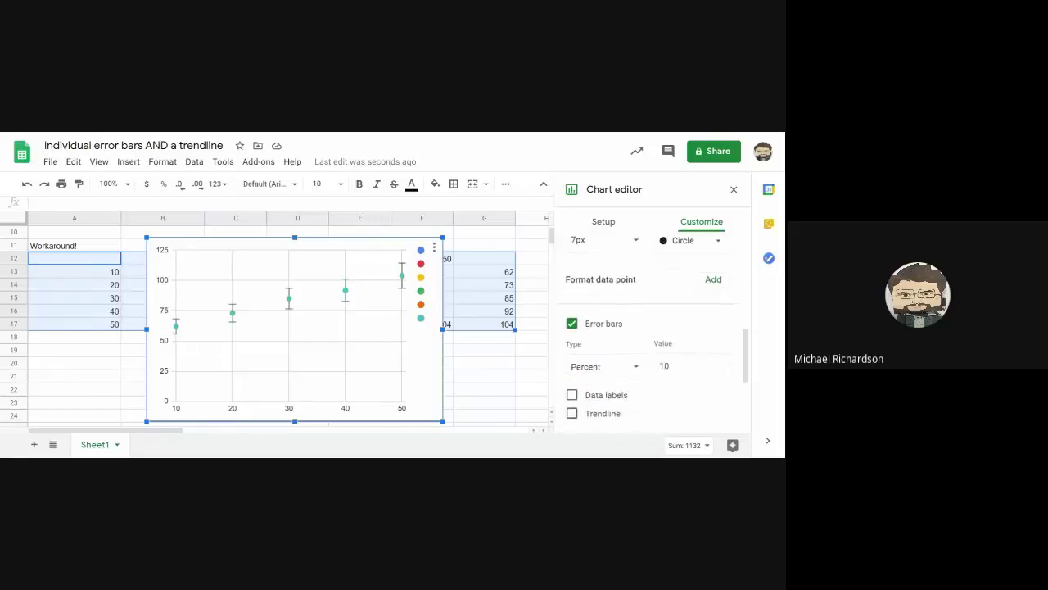
{"action": "scroll", "coordinate": [622, 361], "scroll_direction": "down", "scroll_amount": 1}
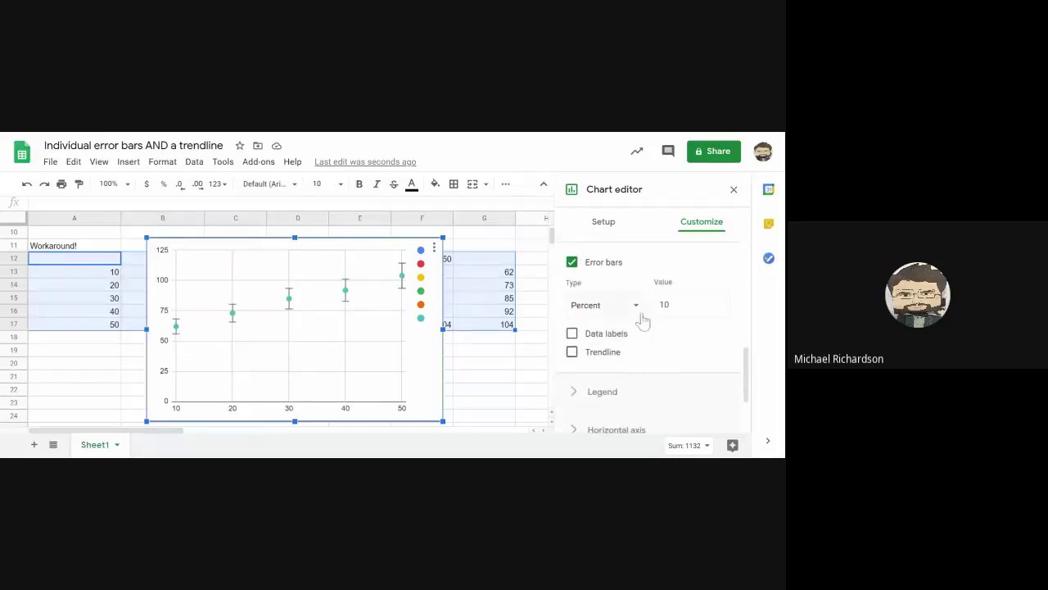
{"action": "left_click", "coordinate": [636, 306]}
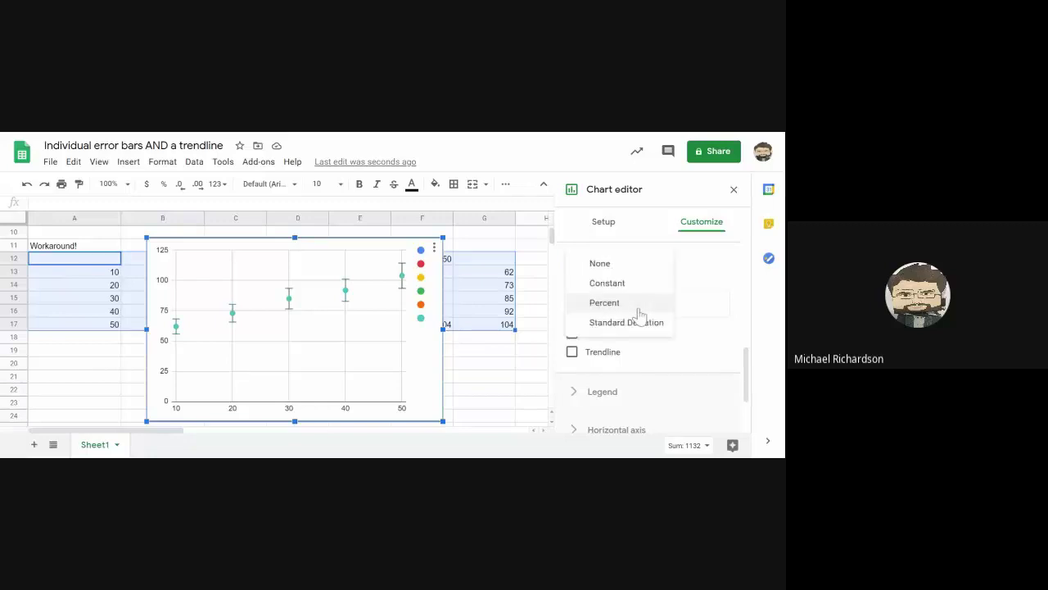
{"action": "left_click", "coordinate": [631, 289]}
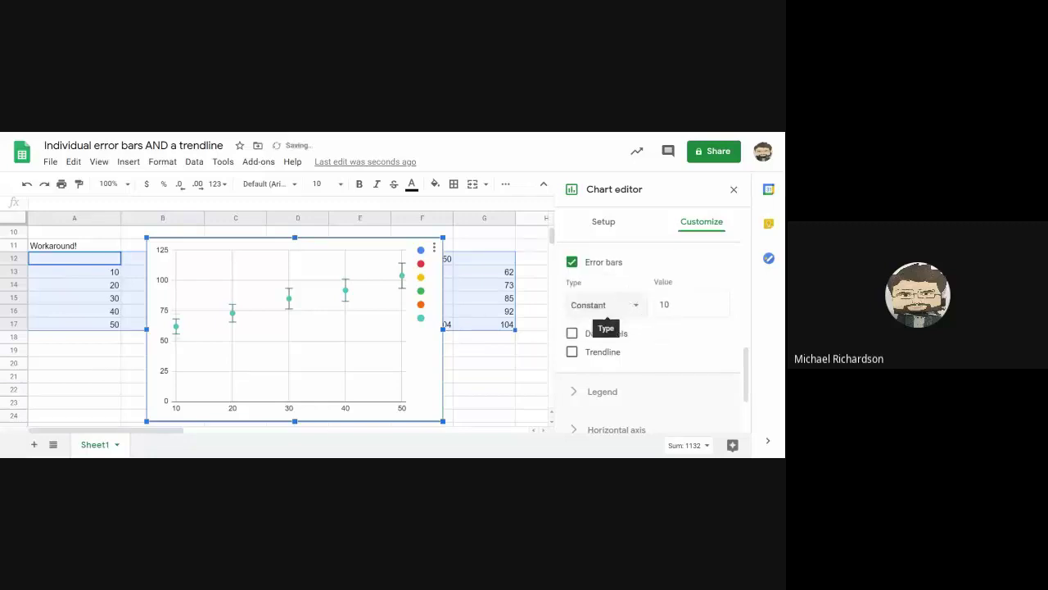
{"action": "left_click", "coordinate": [687, 307]}
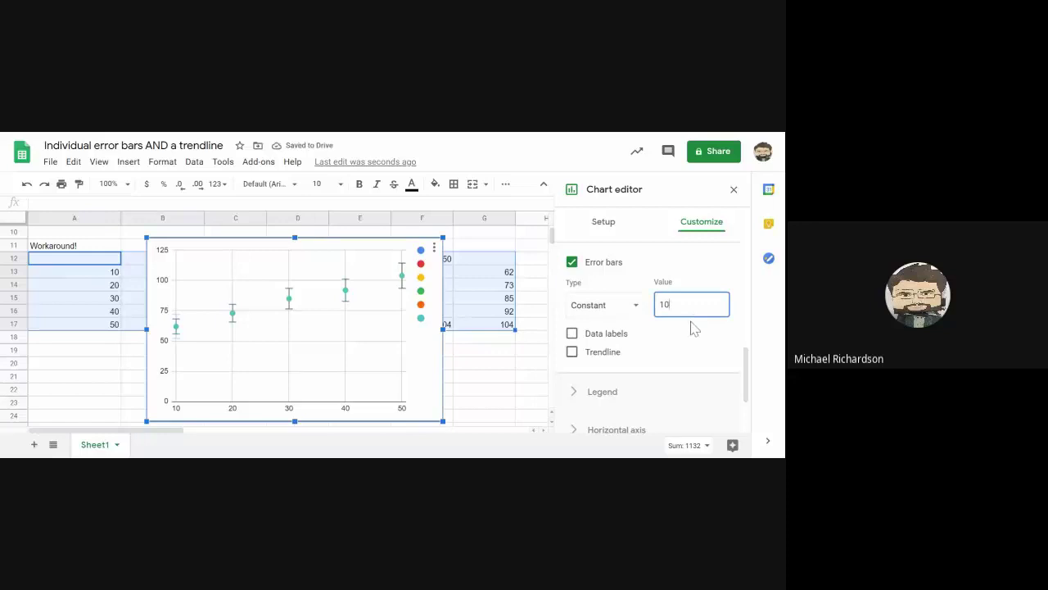
{"action": "type", "text": "04"}
{"action": "left_click", "coordinate": [538, 383]}
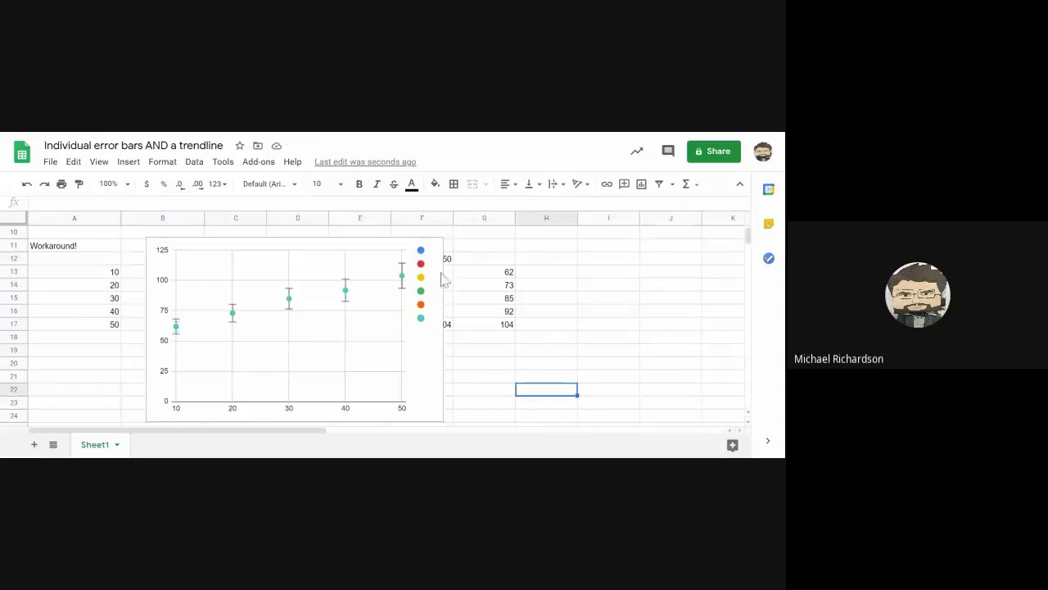
Reopen the scatter chart for editing and turn off the error bars for all series
{"action": "right_click", "coordinate": [369, 314]}
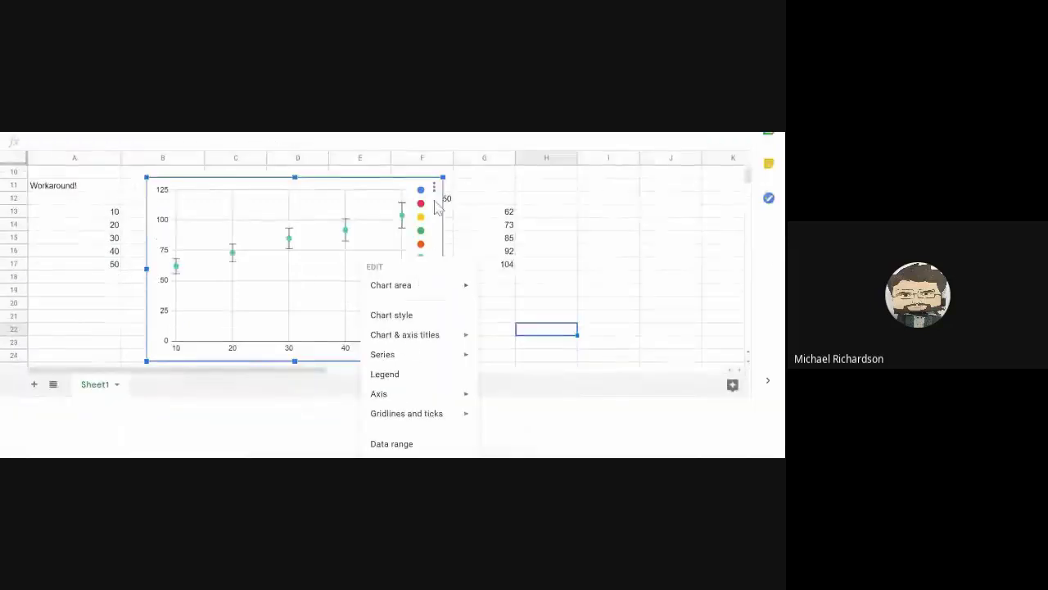
{"action": "left_click", "coordinate": [441, 195]}
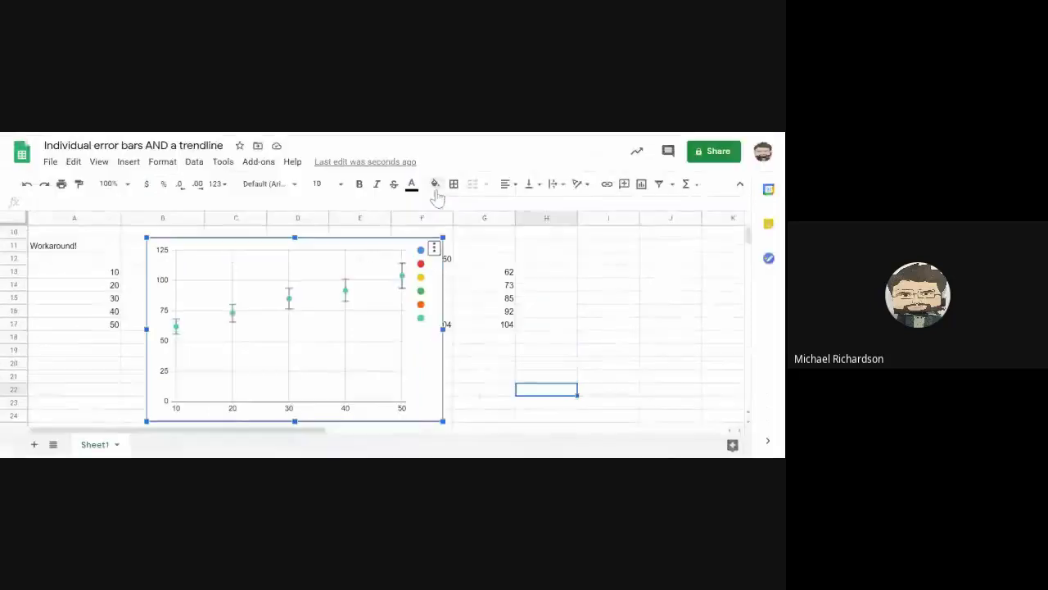
{"action": "left_click", "coordinate": [434, 248]}
{"action": "left_click", "coordinate": [395, 266]}
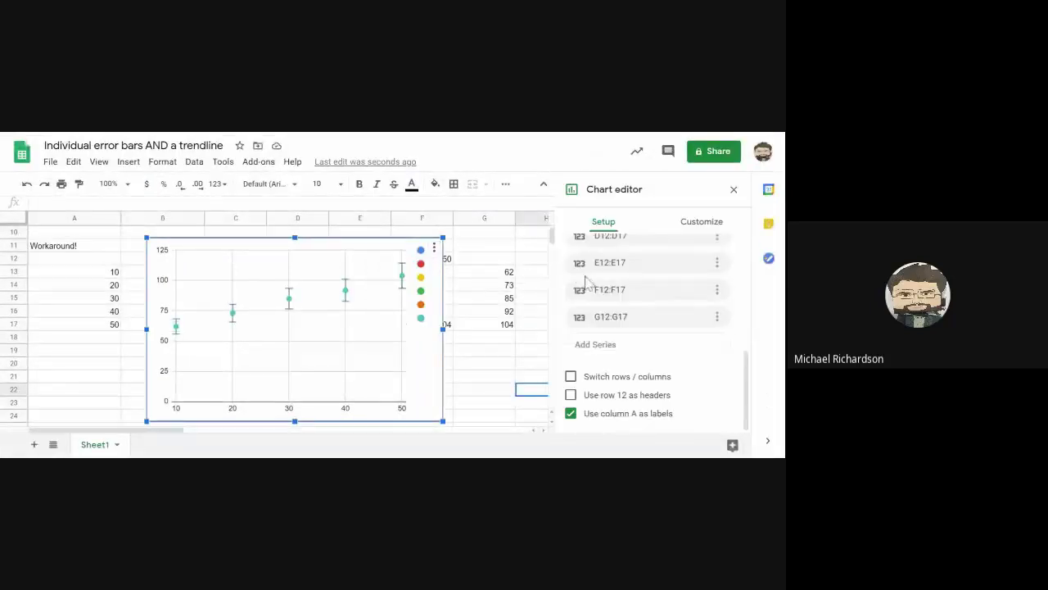
{"action": "scroll", "coordinate": [716, 386], "scroll_direction": "up", "scroll_amount": 2}
{"action": "scroll", "coordinate": [717, 386], "scroll_direction": "up", "scroll_amount": 3}
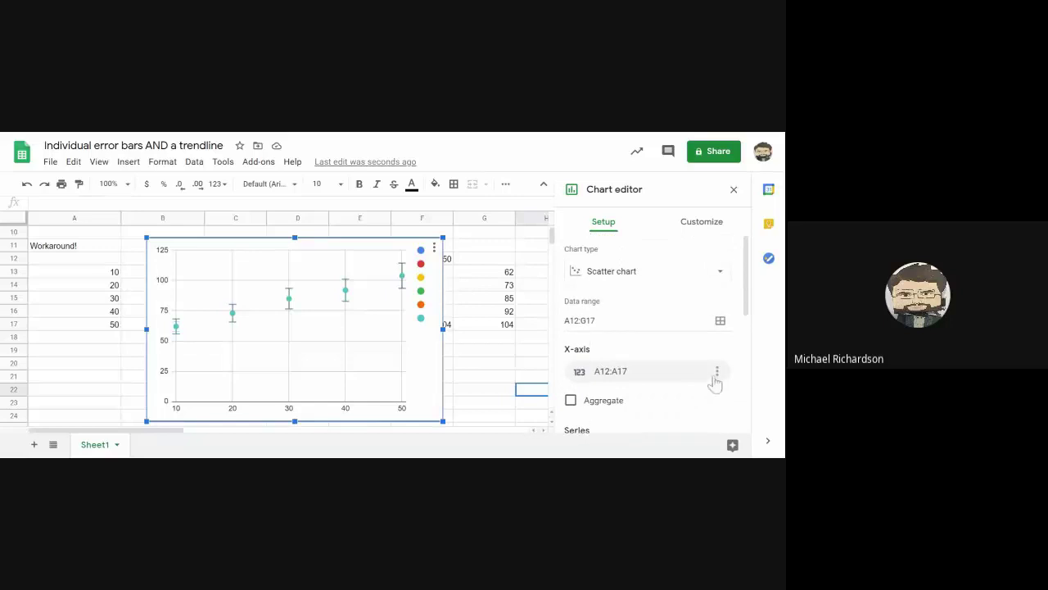
{"action": "left_click", "coordinate": [706, 225]}
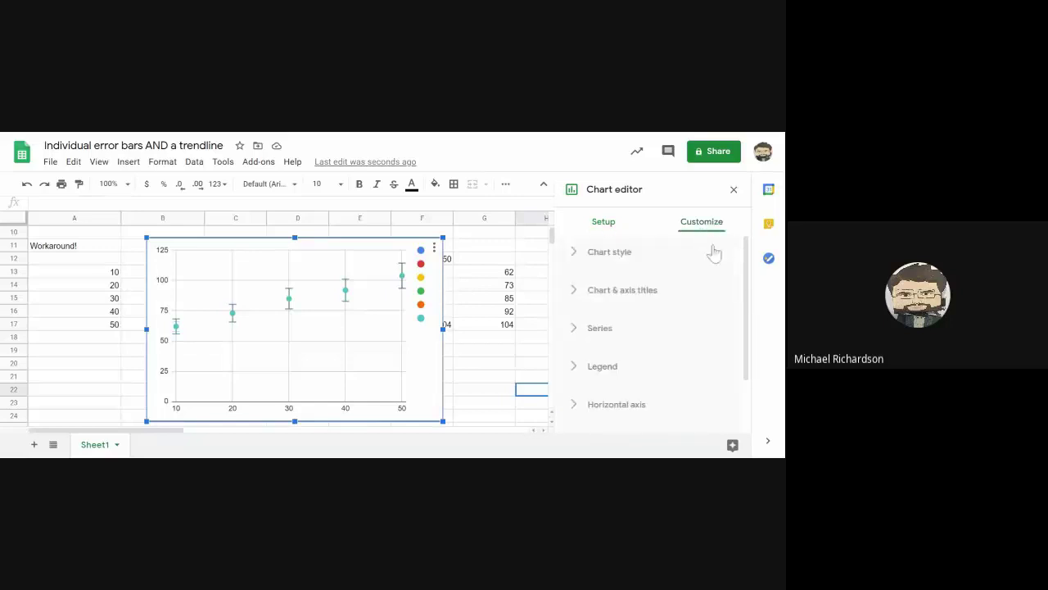
{"action": "left_click", "coordinate": [577, 331]}
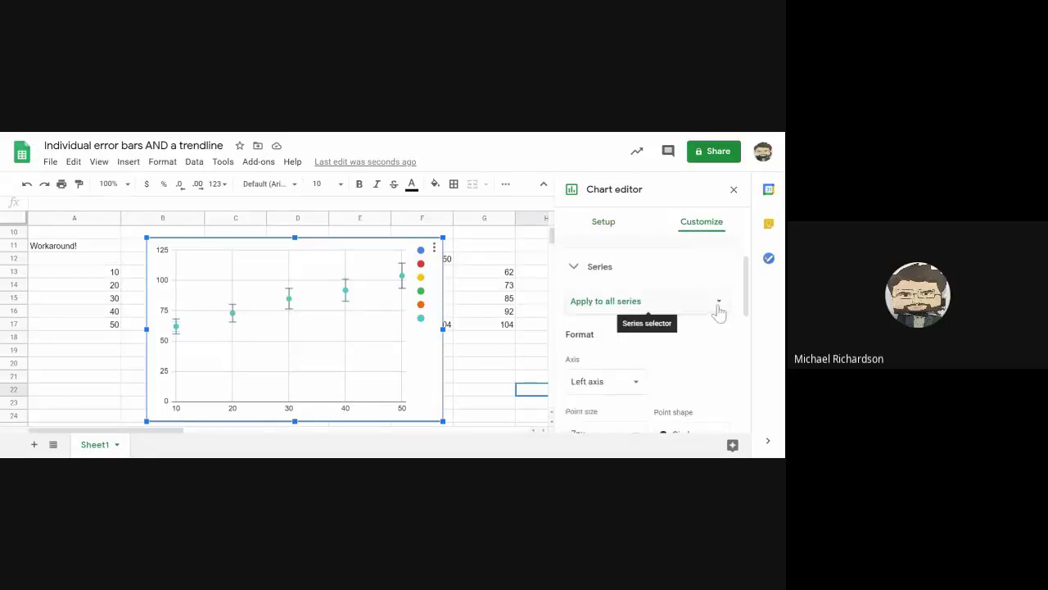
{"action": "scroll", "coordinate": [732, 335], "scroll_direction": "down", "scroll_amount": 3}
{"action": "left_click", "coordinate": [573, 333]}
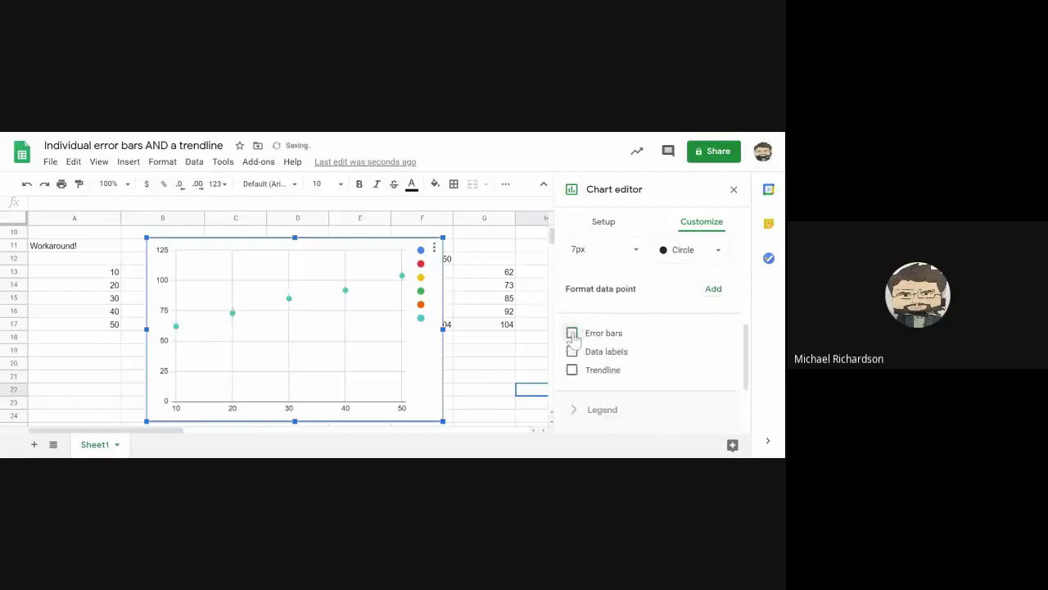
Turn on error bars for Data series 1 only and set their type to Constant
{"action": "scroll", "coordinate": [707, 351], "scroll_direction": "up", "scroll_amount": 2}
{"action": "scroll", "coordinate": [710, 352], "scroll_direction": "up", "scroll_amount": 2}
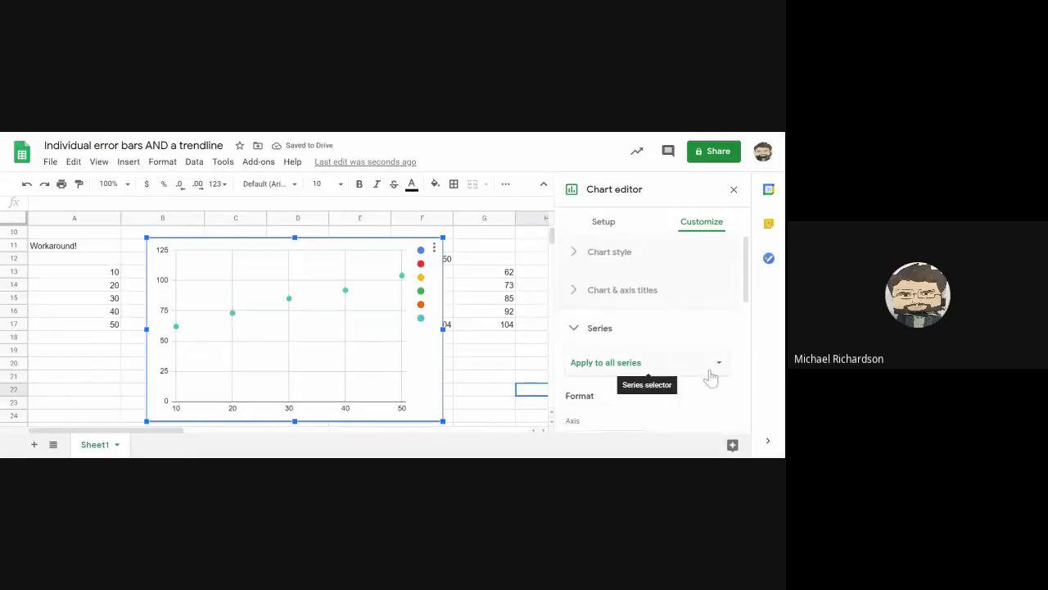
{"action": "left_click", "coordinate": [706, 373]}
{"action": "left_click", "coordinate": [626, 380]}
{"action": "scroll", "coordinate": [696, 360], "scroll_direction": "down", "scroll_amount": 3}
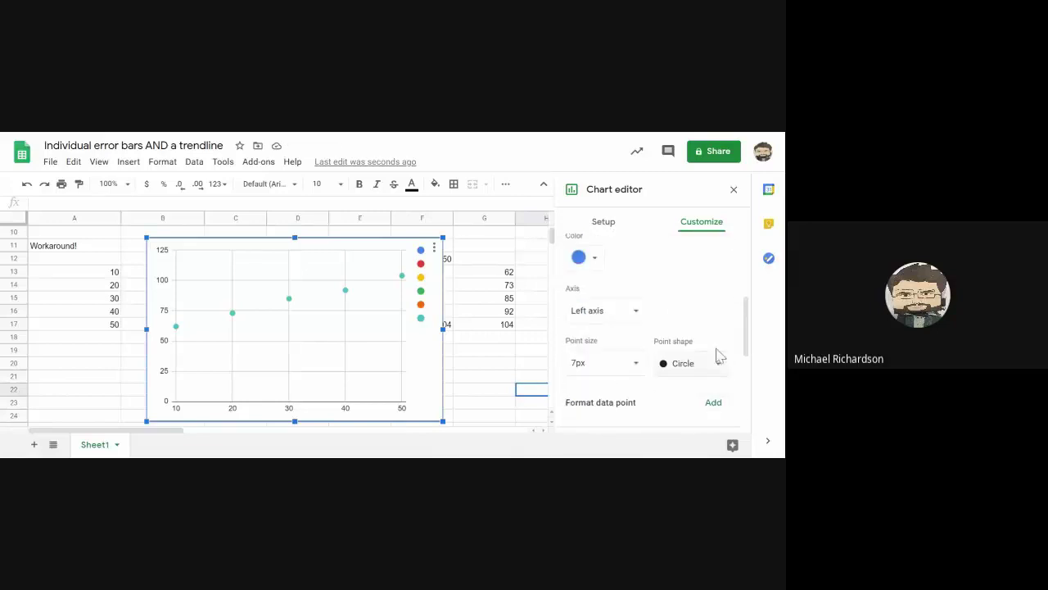
{"action": "scroll", "coordinate": [656, 379], "scroll_direction": "down", "scroll_amount": 3}
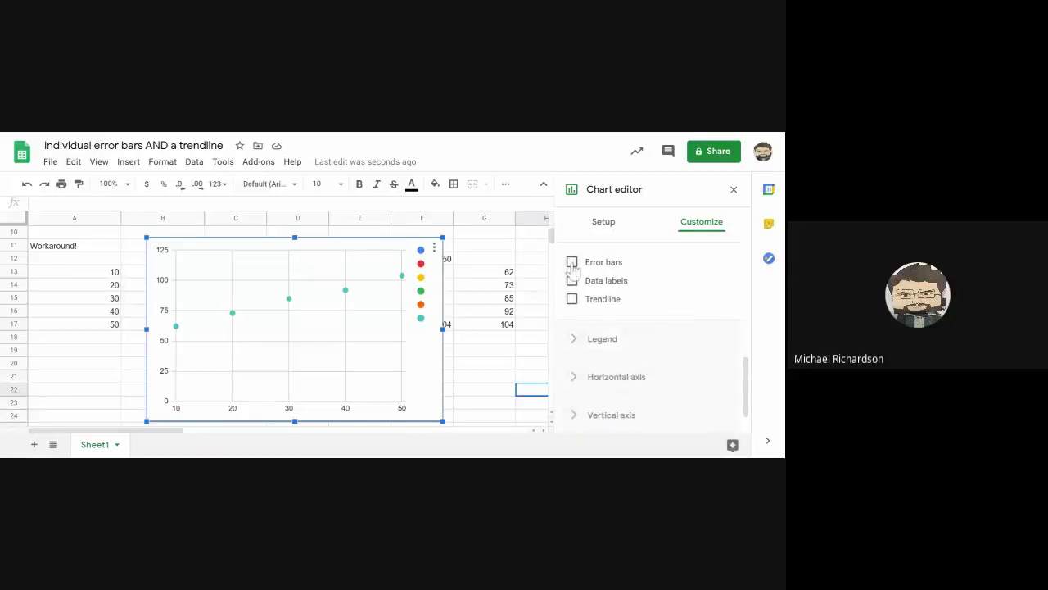
{"action": "left_click", "coordinate": [572, 262]}
{"action": "left_click", "coordinate": [627, 309]}
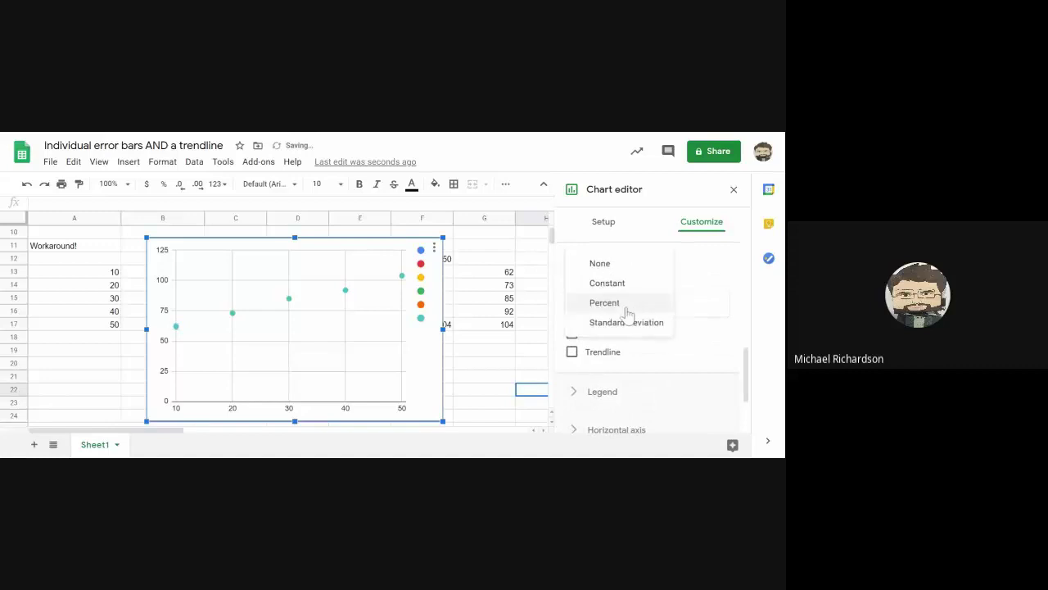
{"action": "left_click", "coordinate": [623, 284]}
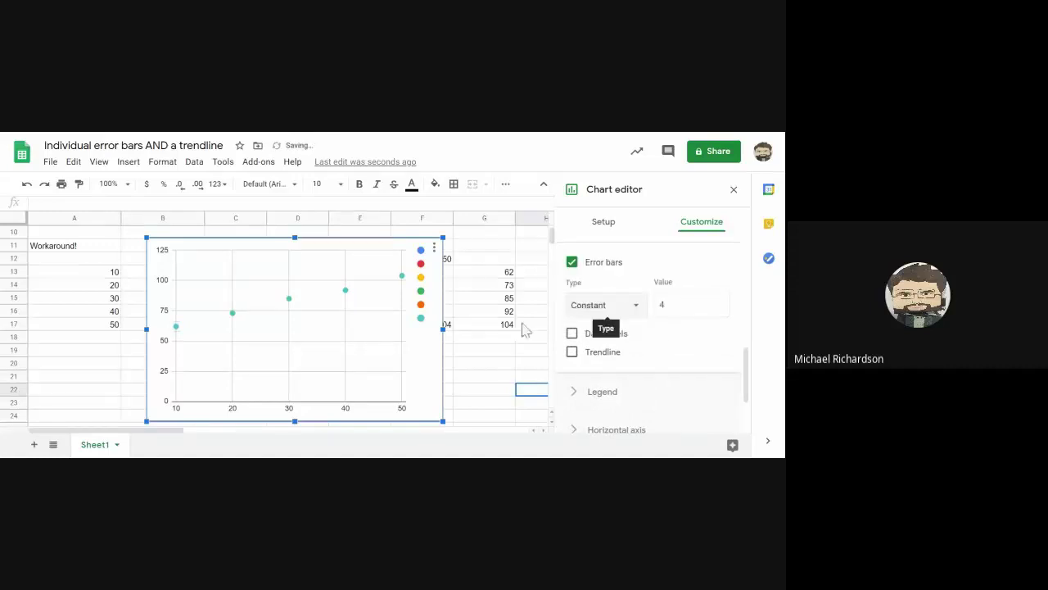
{"action": "left_click", "coordinate": [495, 350]}
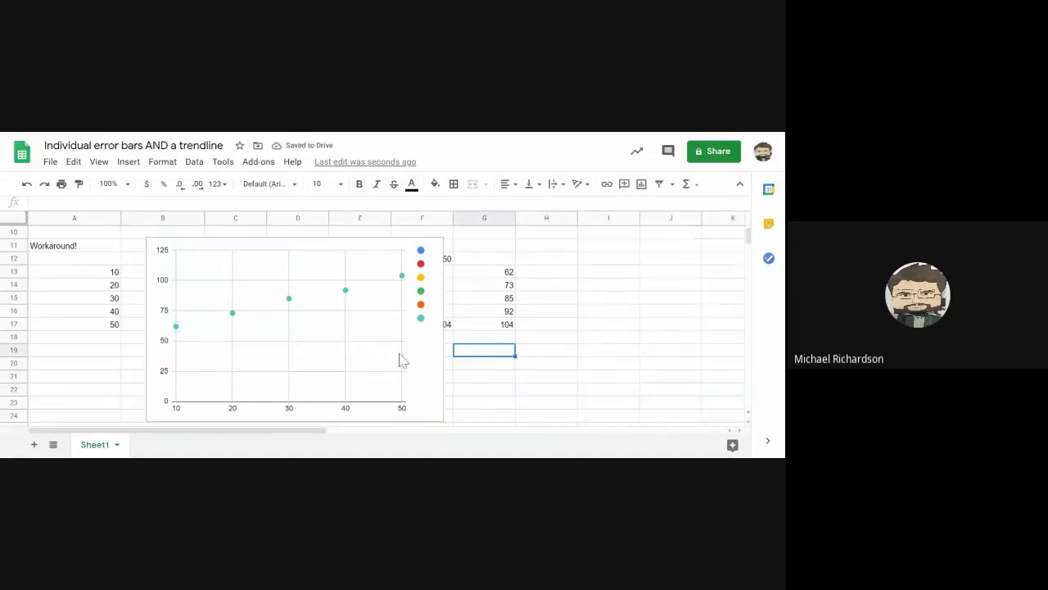
Reopen the scatter chart for editing and turn on error bars for Data series 2
{"action": "left_click", "coordinate": [424, 341]}
{"action": "left_click", "coordinate": [434, 250]}
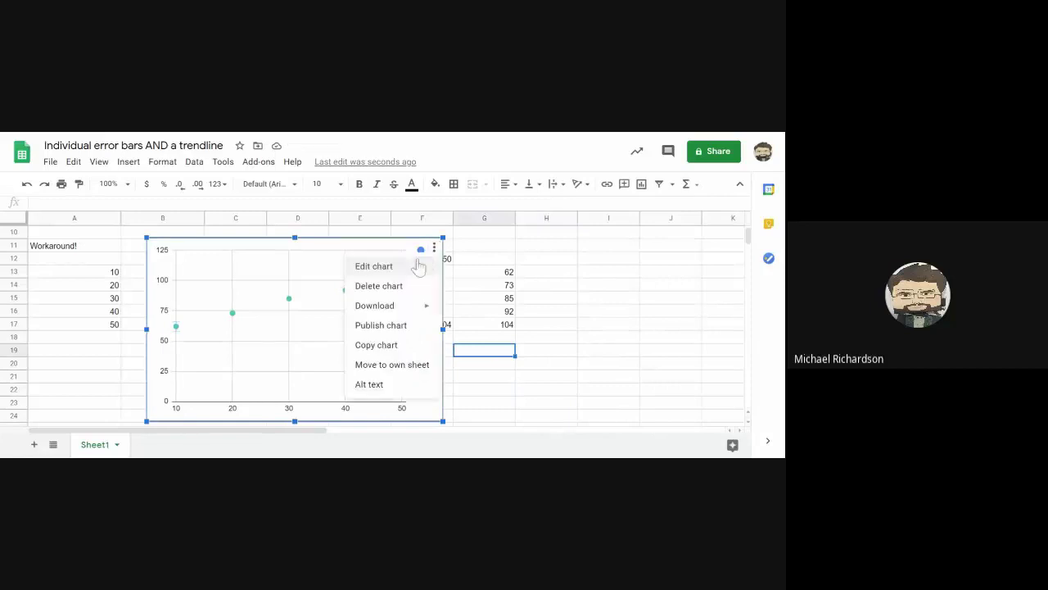
{"action": "left_click", "coordinate": [409, 265]}
{"action": "left_click", "coordinate": [714, 230]}
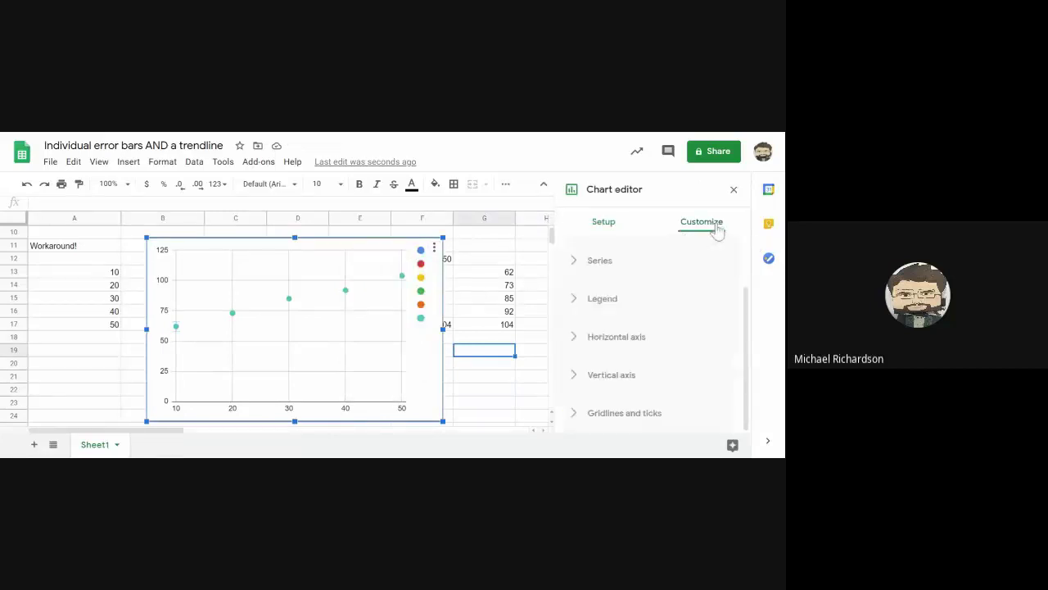
{"action": "left_click", "coordinate": [577, 262]}
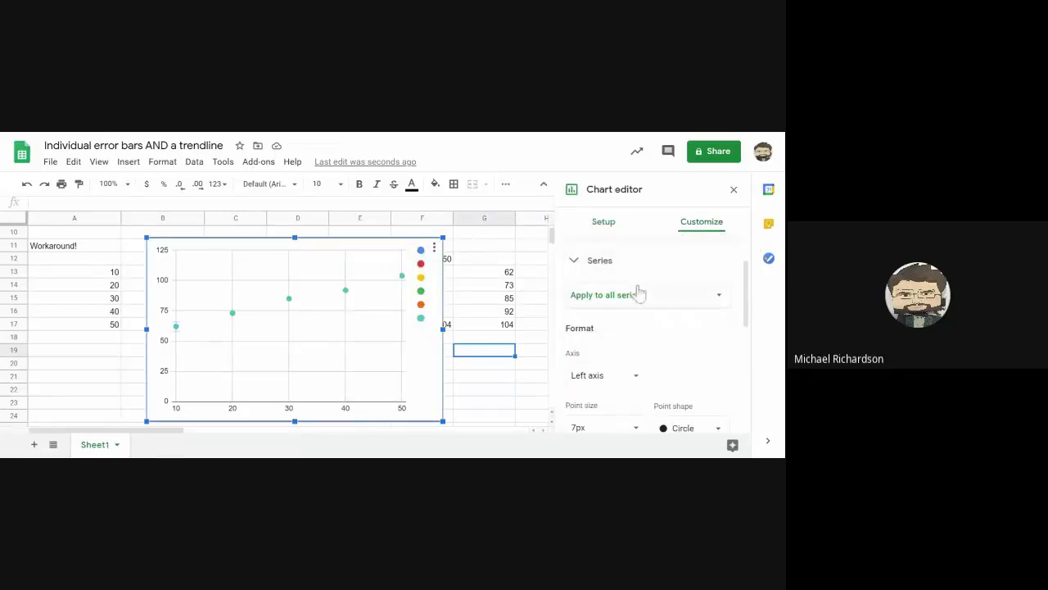
{"action": "left_click", "coordinate": [719, 296]}
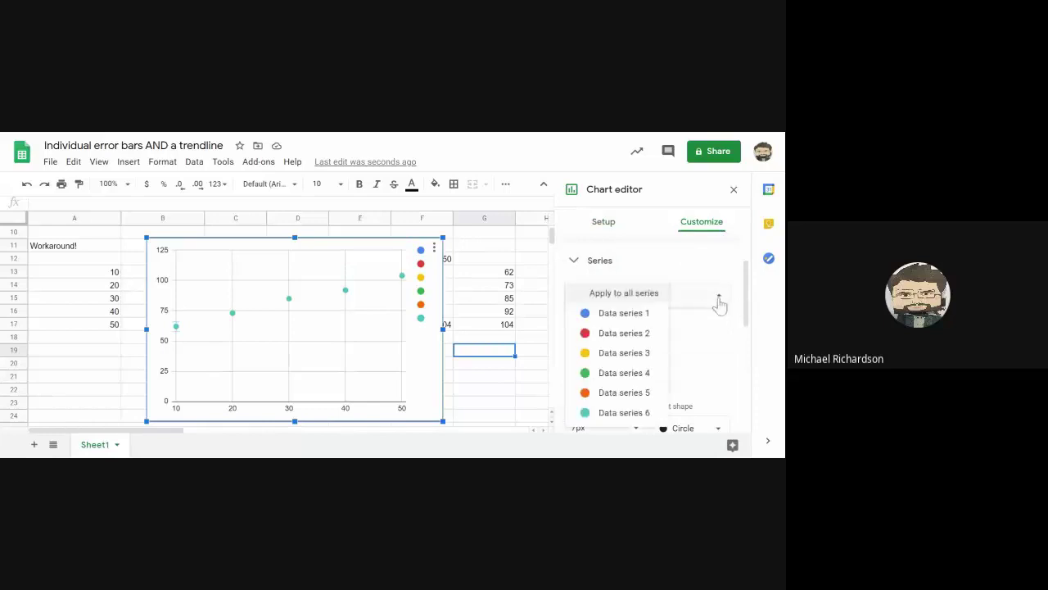
{"action": "left_click", "coordinate": [634, 336]}
{"action": "scroll", "coordinate": [681, 386], "scroll_direction": "down", "scroll_amount": 4}
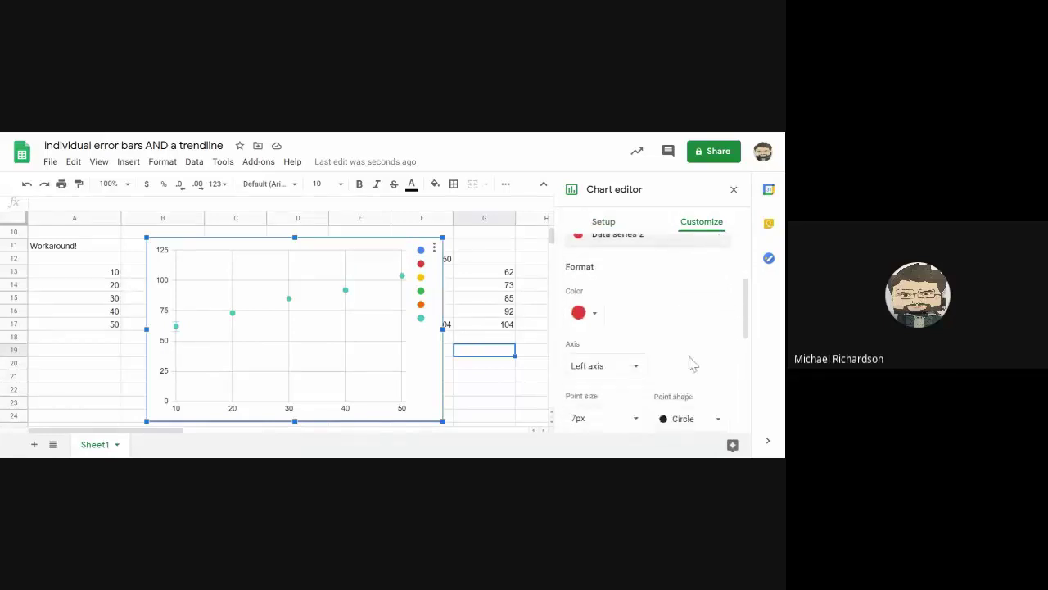
{"action": "scroll", "coordinate": [683, 374], "scroll_direction": "down", "scroll_amount": 2}
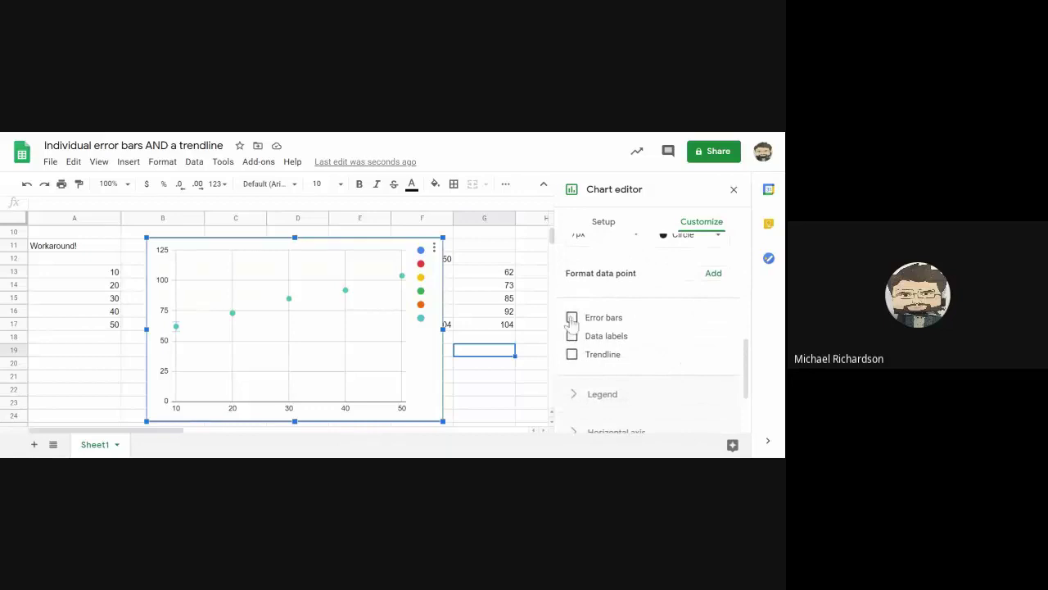
{"action": "left_click", "coordinate": [572, 319]}
Set the error bars of Data series 2 to the Constant type with a value of 2
{"action": "scroll", "coordinate": [639, 311], "scroll_direction": "down", "scroll_amount": 1}
{"action": "left_click", "coordinate": [637, 305]}
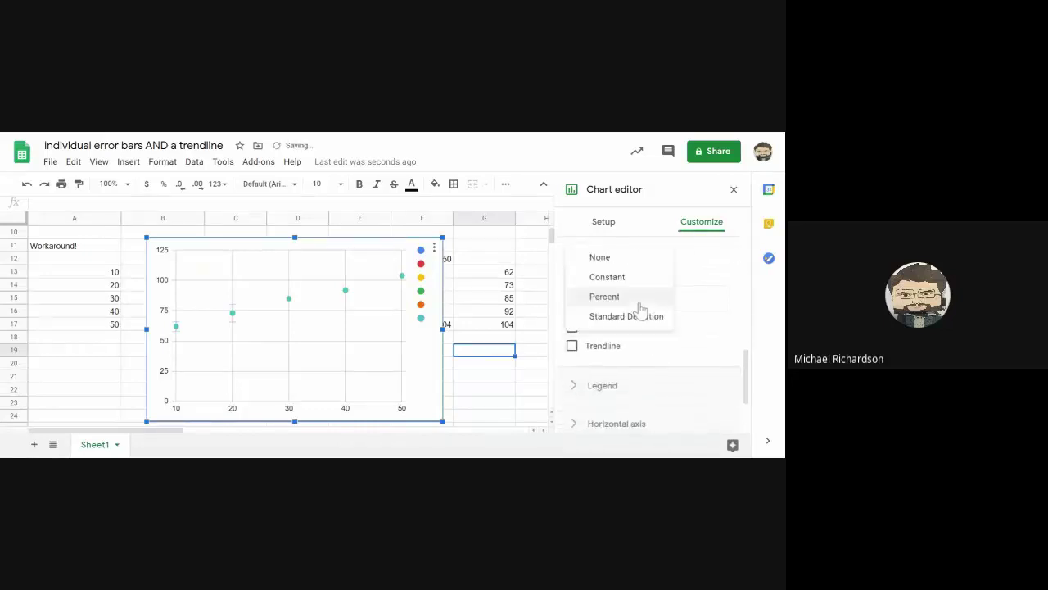
{"action": "left_click", "coordinate": [607, 277]}
{"action": "double_click", "coordinate": [664, 298]}
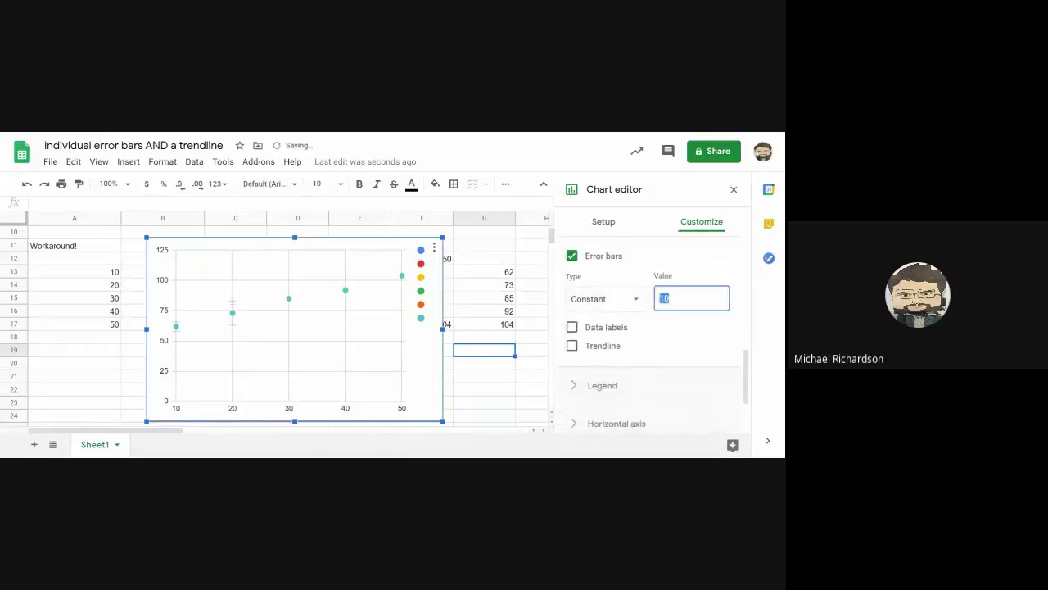
{"action": "type", "text": "2"}
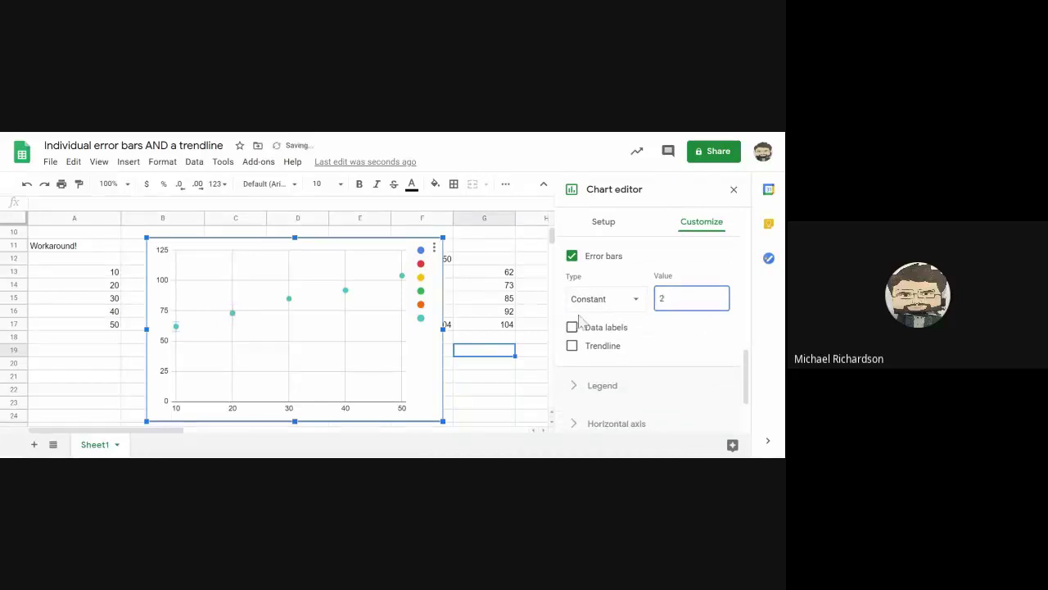
Turn on error bars for Data series 3 and set them to the Constant type with a value of 6
{"action": "scroll", "coordinate": [691, 339], "scroll_direction": "up", "scroll_amount": 5}
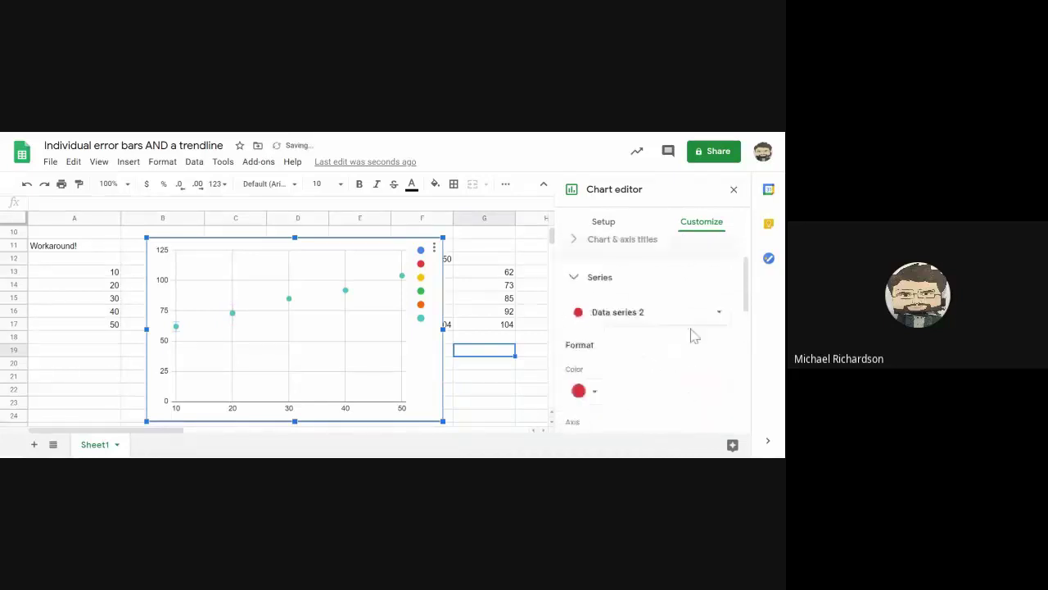
{"action": "left_click", "coordinate": [714, 375]}
{"action": "left_click", "coordinate": [637, 380]}
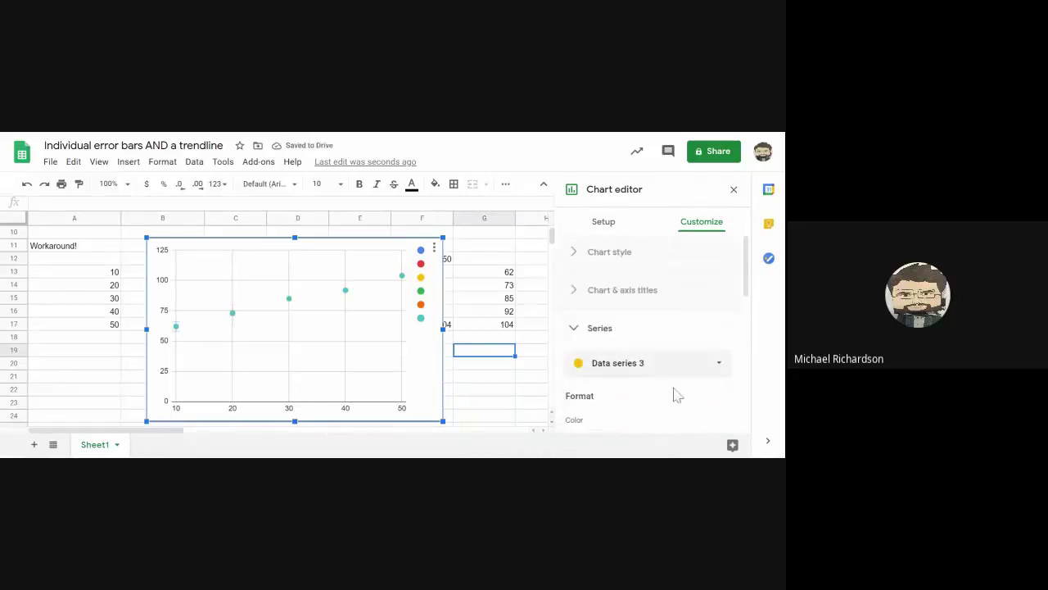
{"action": "scroll", "coordinate": [691, 400], "scroll_direction": "down", "scroll_amount": 2}
{"action": "scroll", "coordinate": [690, 400], "scroll_direction": "down", "scroll_amount": 3}
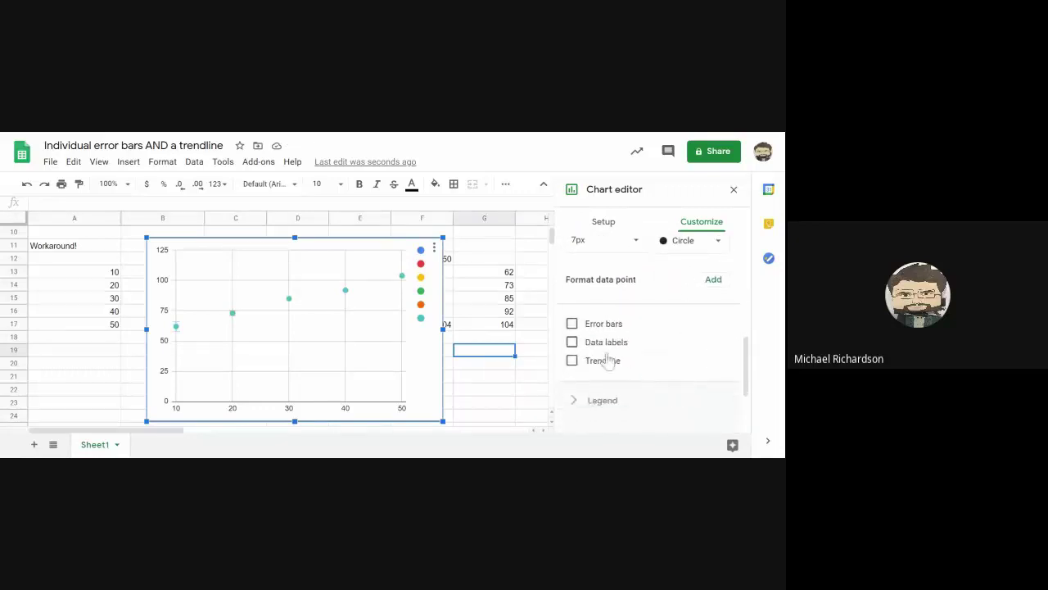
{"action": "left_click", "coordinate": [571, 324]}
{"action": "scroll", "coordinate": [683, 351], "scroll_direction": "down", "scroll_amount": 1}
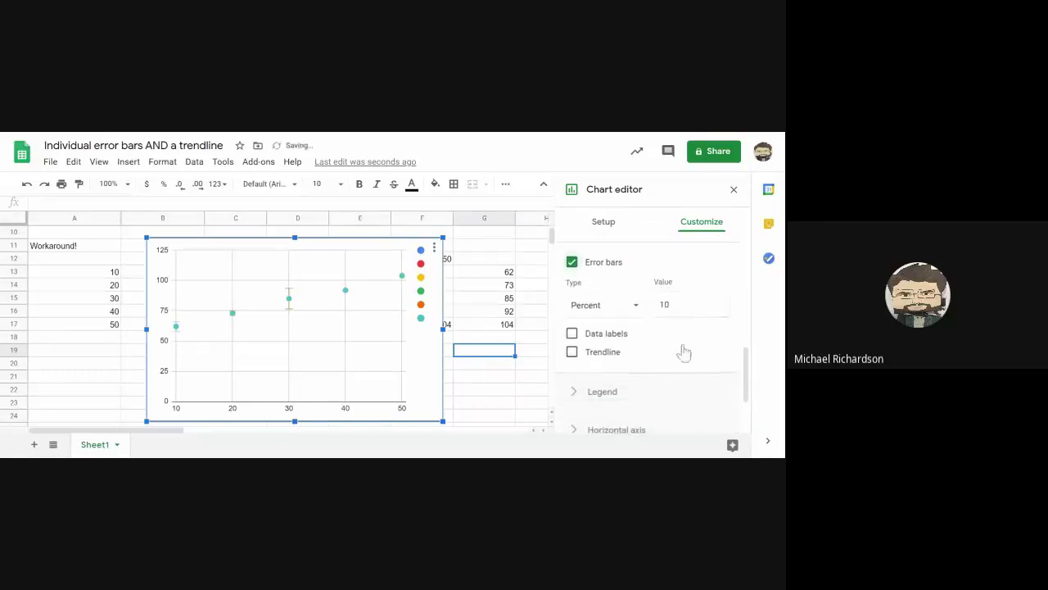
{"action": "left_click", "coordinate": [620, 304]}
{"action": "left_click", "coordinate": [623, 284]}
{"action": "left_click", "coordinate": [691, 305]}
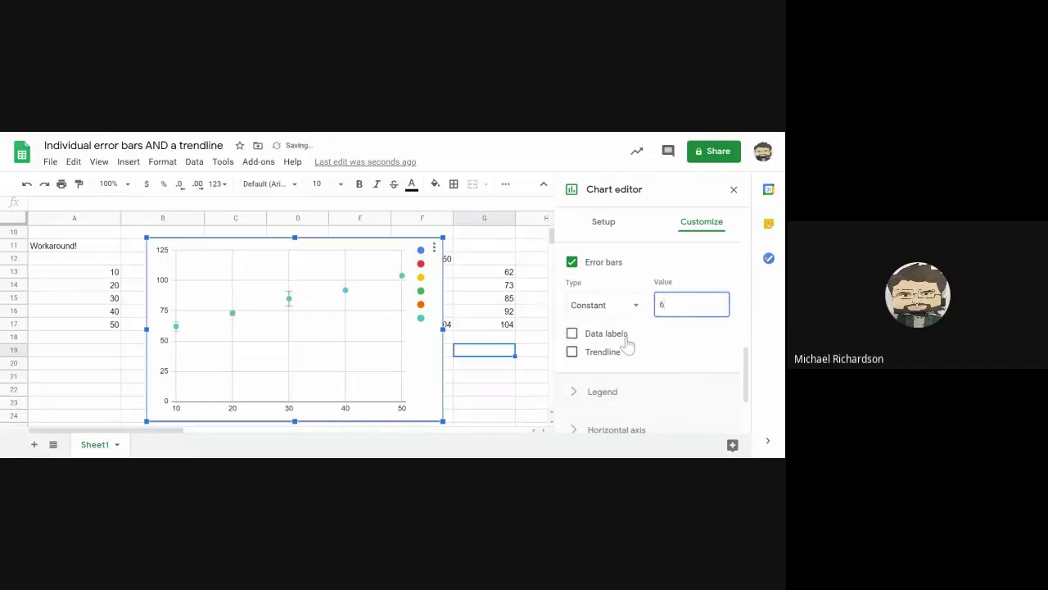
Turn on error bars for Data series 4 and set them to the Constant type with a value of 6
{"action": "scroll", "coordinate": [713, 283], "scroll_direction": "up", "scroll_amount": 7}
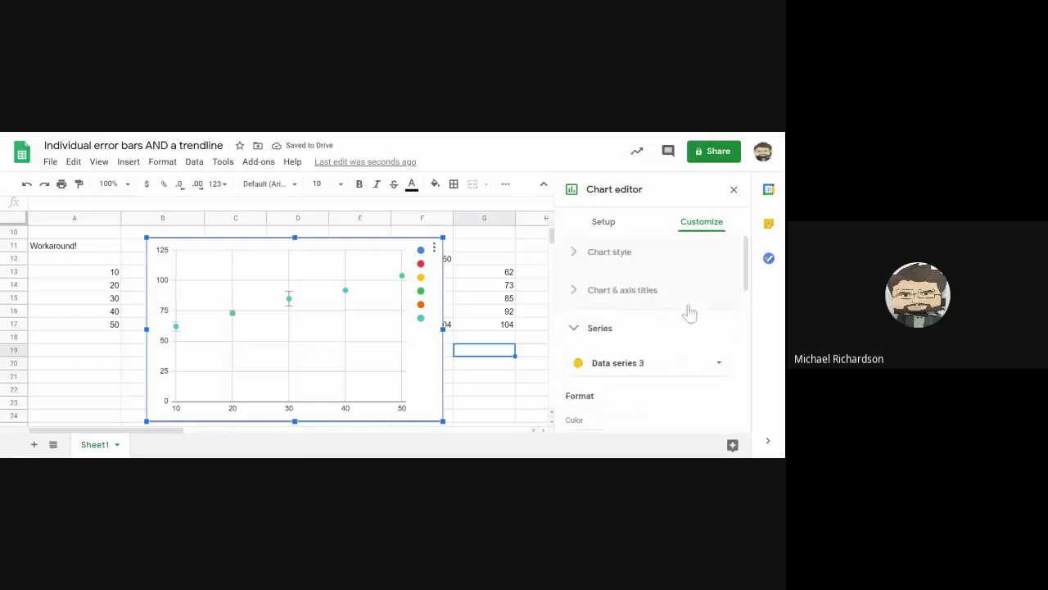
{"action": "left_click", "coordinate": [706, 363]}
{"action": "left_click", "coordinate": [642, 381]}
{"action": "scroll", "coordinate": [688, 390], "scroll_direction": "down", "scroll_amount": 6}
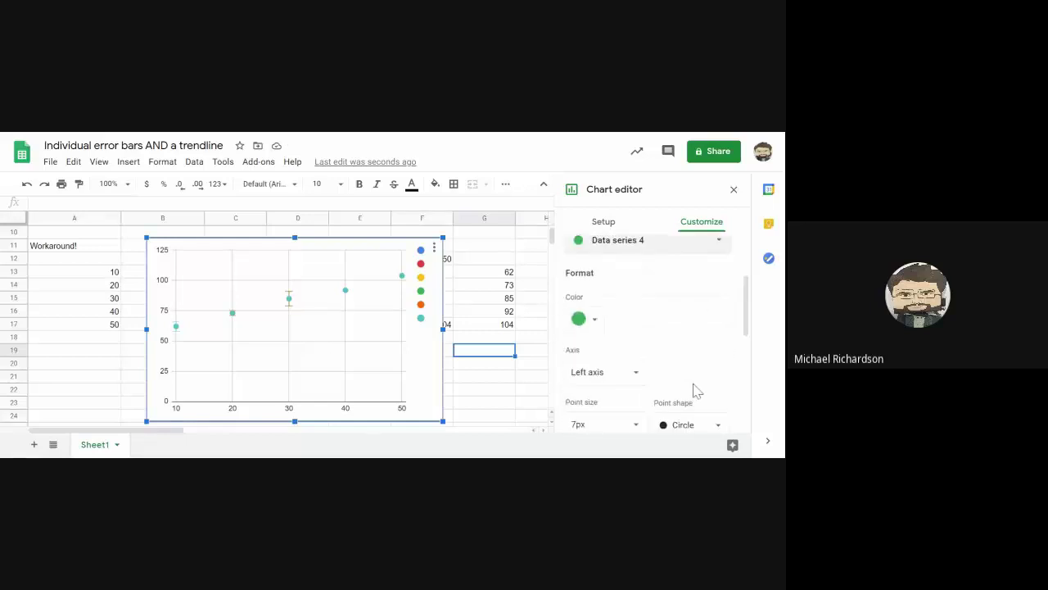
{"action": "left_click", "coordinate": [572, 262]}
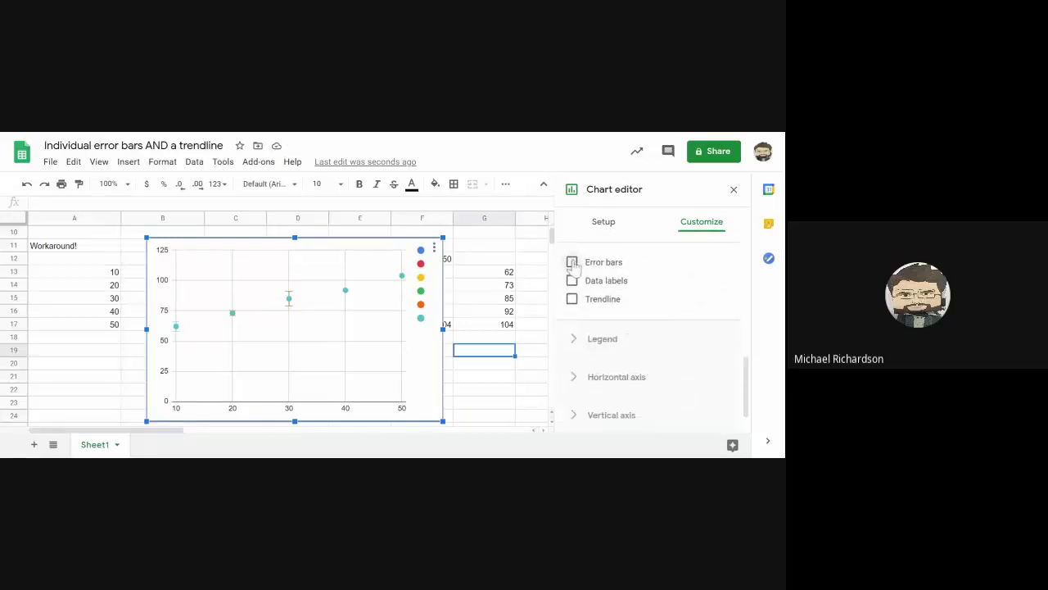
{"action": "left_click", "coordinate": [634, 305]}
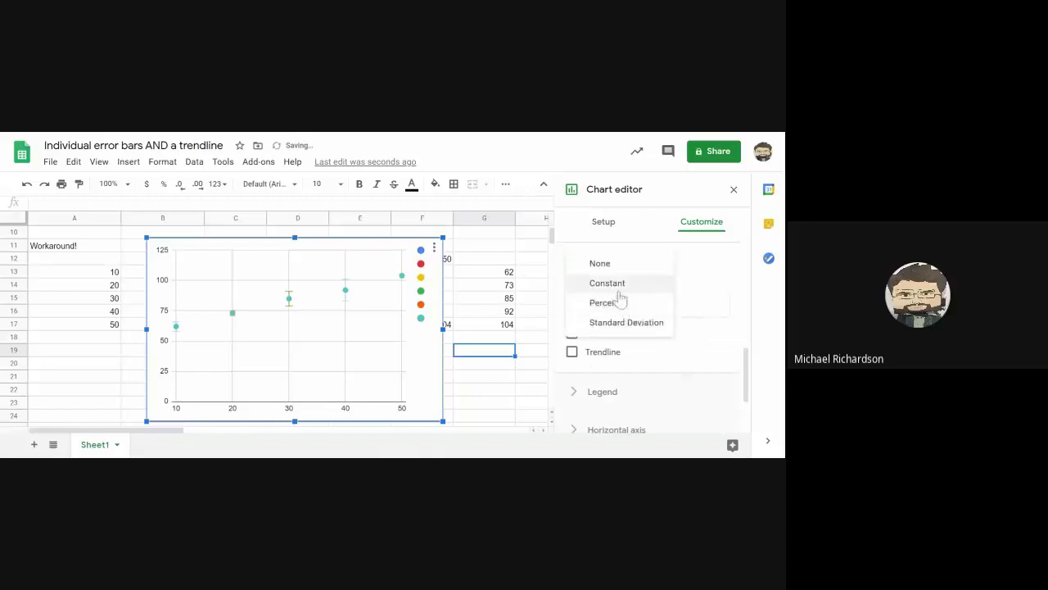
{"action": "left_click", "coordinate": [619, 284]}
{"action": "left_click", "coordinate": [665, 305]}
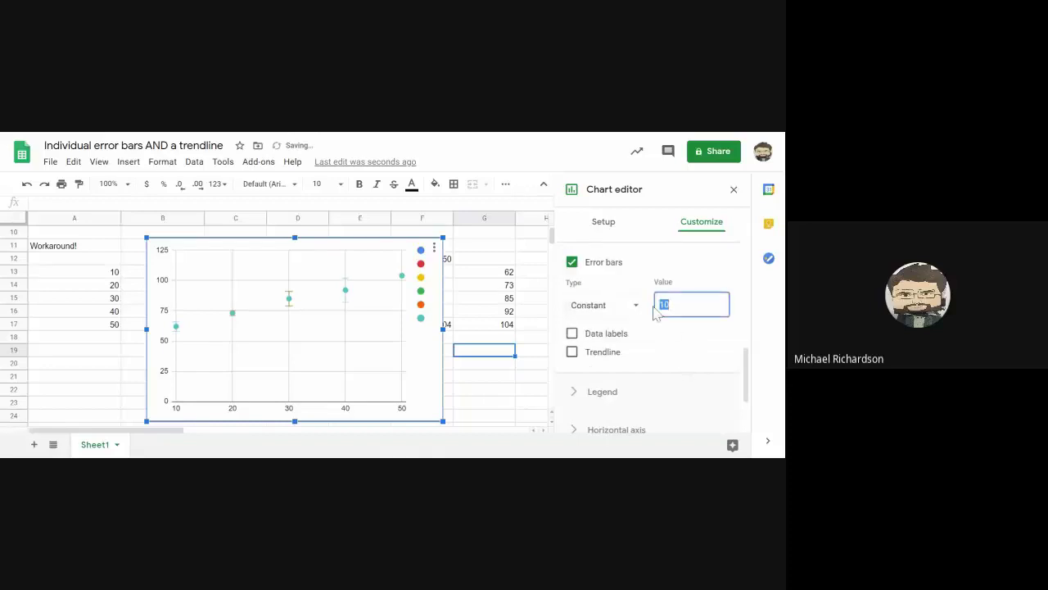
{"action": "type", "text": "6"}
{"action": "left_click", "coordinate": [705, 270]}
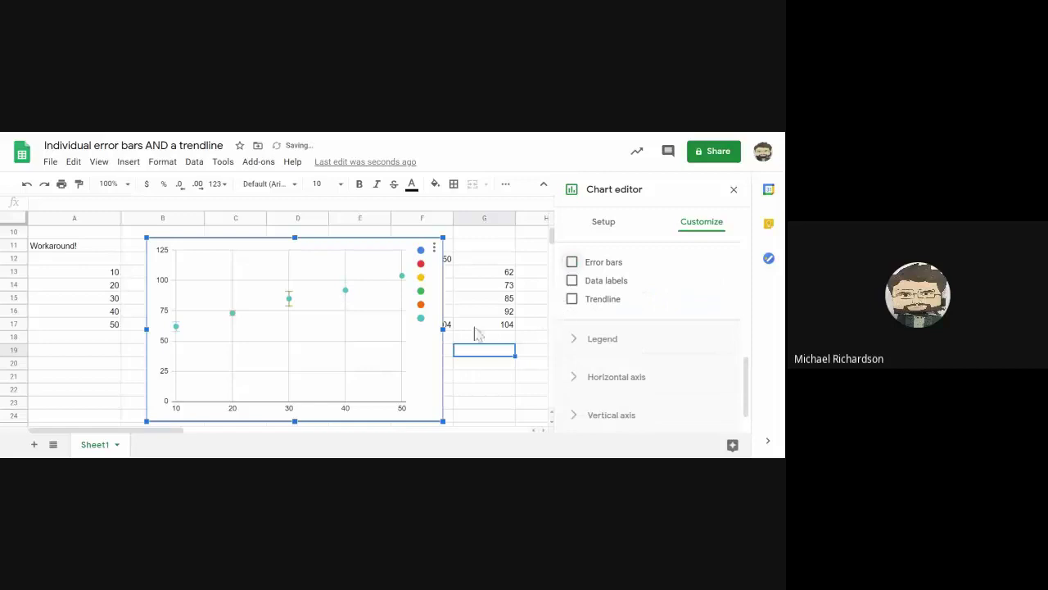
Re-enable the error bars of Data series 4 and set their type to Constant again
{"action": "left_click", "coordinate": [573, 263]}
{"action": "left_click", "coordinate": [633, 311]}
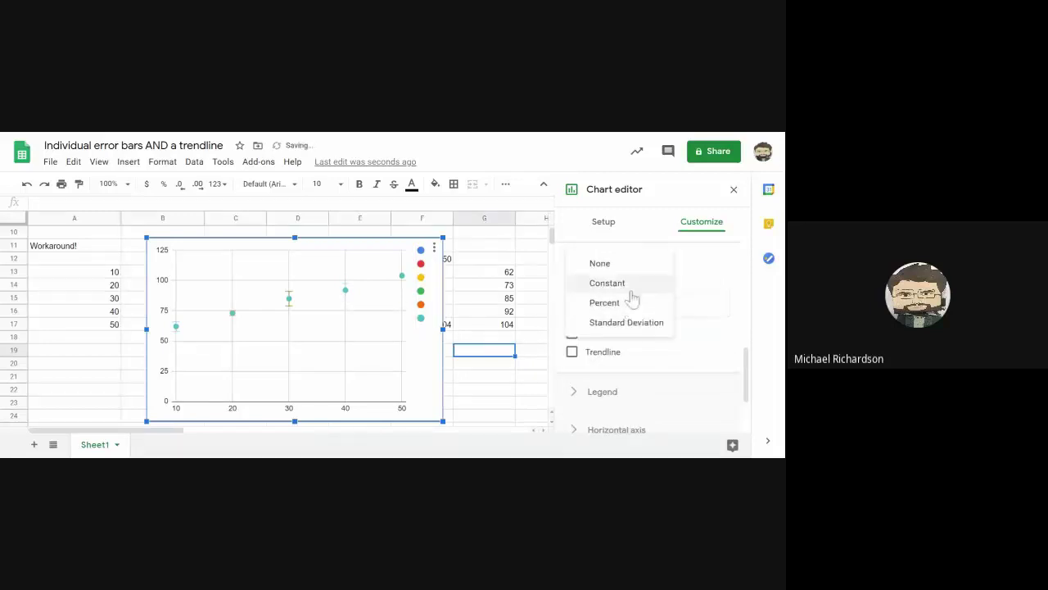
{"action": "left_click", "coordinate": [628, 286]}
Turn on error bars for Data series 5 and set them to the Constant type with a value of 8
{"action": "scroll", "coordinate": [686, 346], "scroll_direction": "up", "scroll_amount": 5}
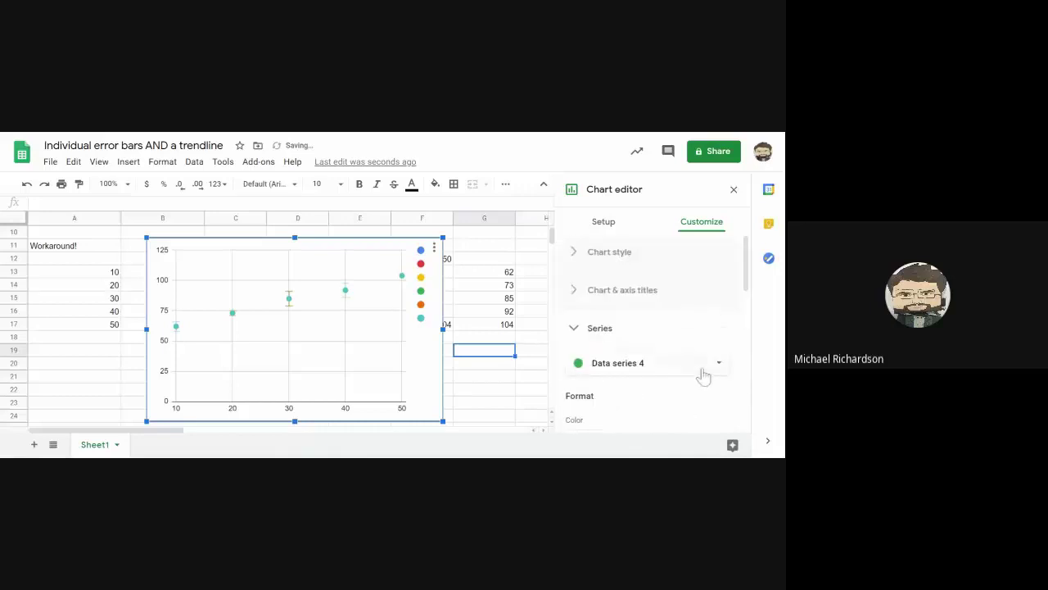
{"action": "left_click", "coordinate": [702, 374]}
{"action": "left_click", "coordinate": [636, 381]}
{"action": "scroll", "coordinate": [676, 372], "scroll_direction": "down", "scroll_amount": 5}
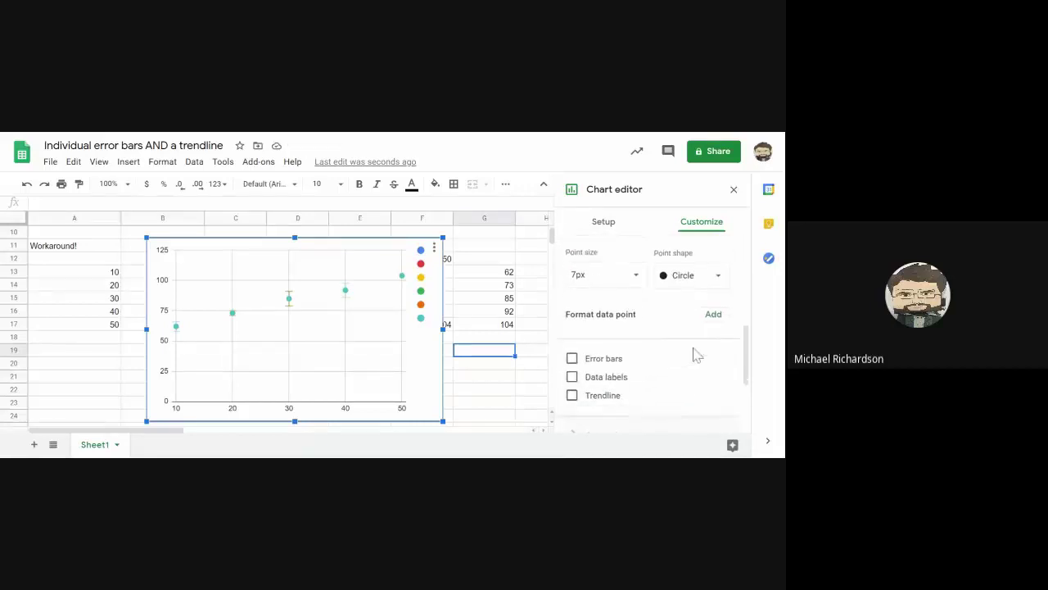
{"action": "left_click", "coordinate": [606, 324]}
{"action": "scroll", "coordinate": [647, 332], "scroll_direction": "down", "scroll_amount": 1}
{"action": "left_click", "coordinate": [628, 305]}
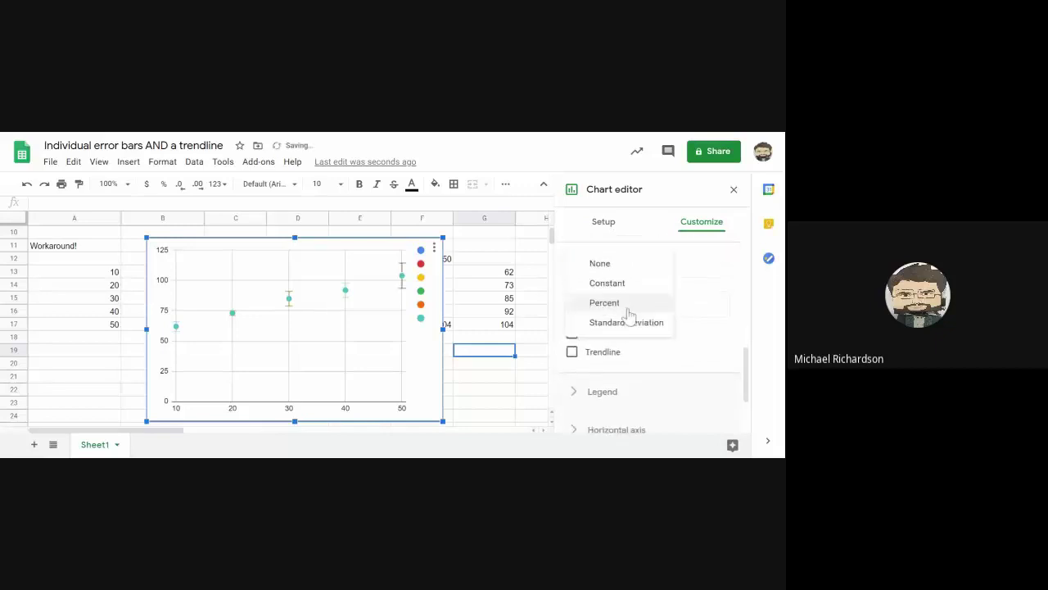
{"action": "left_click", "coordinate": [626, 283]}
{"action": "left_click", "coordinate": [672, 304]}
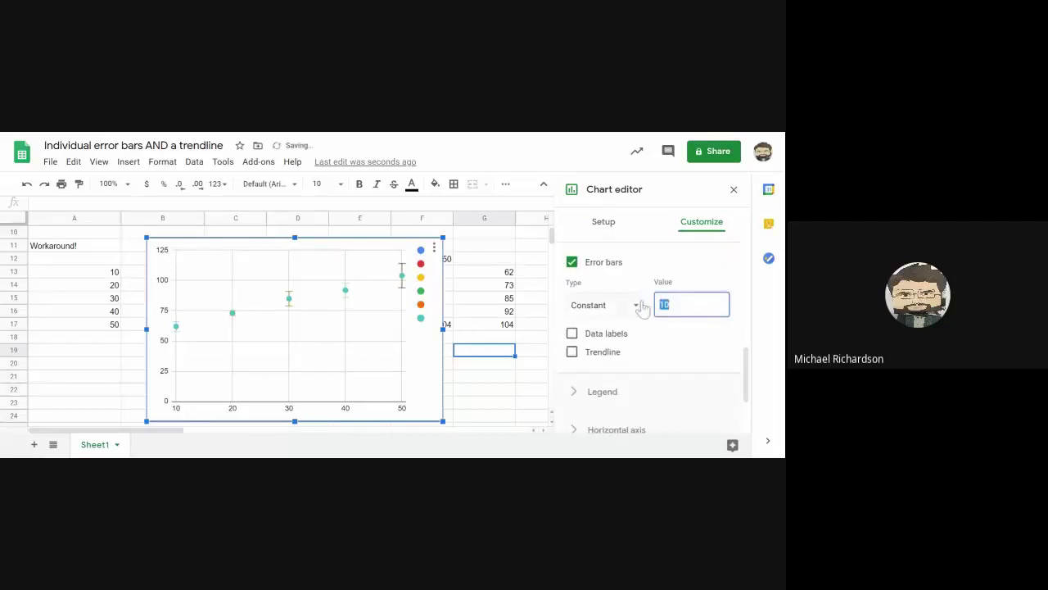
{"action": "type", "text": "8"}
{"action": "left_click", "coordinate": [702, 358]}
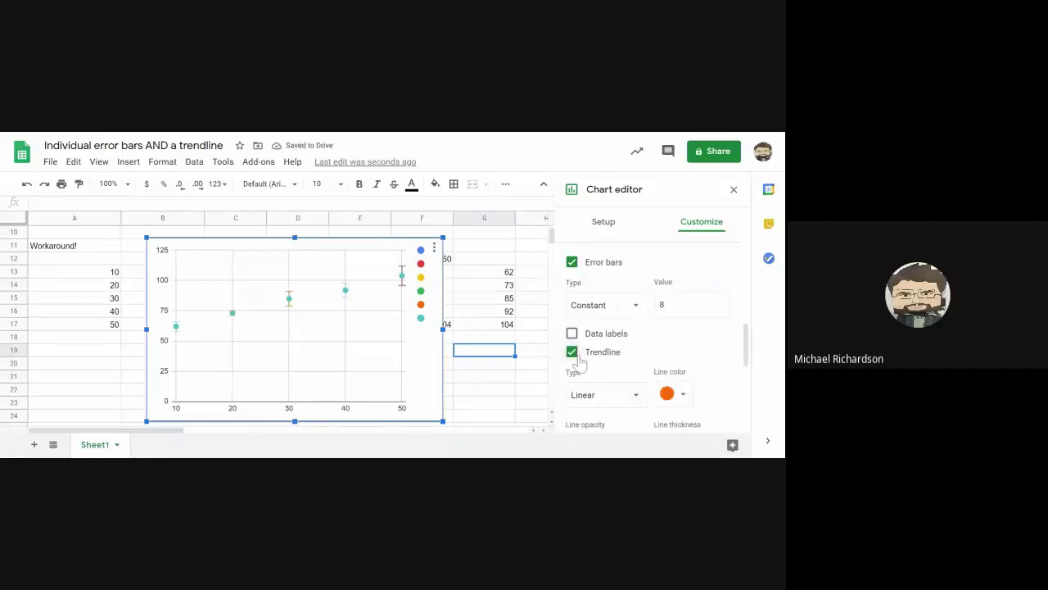
Try a trendline on Data series 5 alone and turn it off again
{"action": "left_click", "coordinate": [574, 353]}
{"action": "left_click", "coordinate": [705, 352]}
{"action": "left_click", "coordinate": [573, 353]}
Switch the series settings to apply to all series and turn on a trendline
{"action": "scroll", "coordinate": [669, 367], "scroll_direction": "up", "scroll_amount": 5}
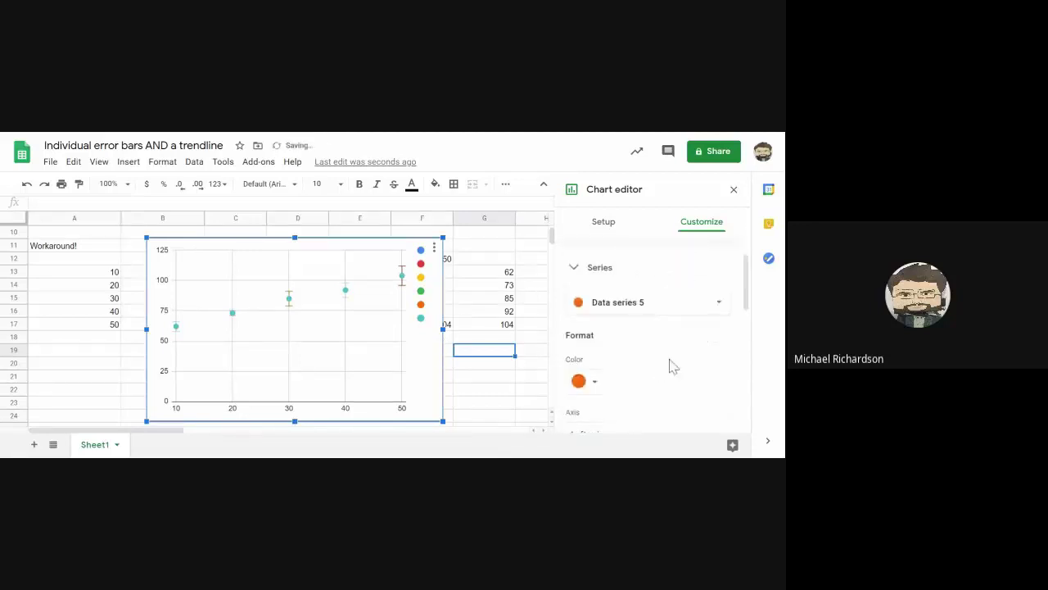
{"action": "left_click", "coordinate": [710, 370]}
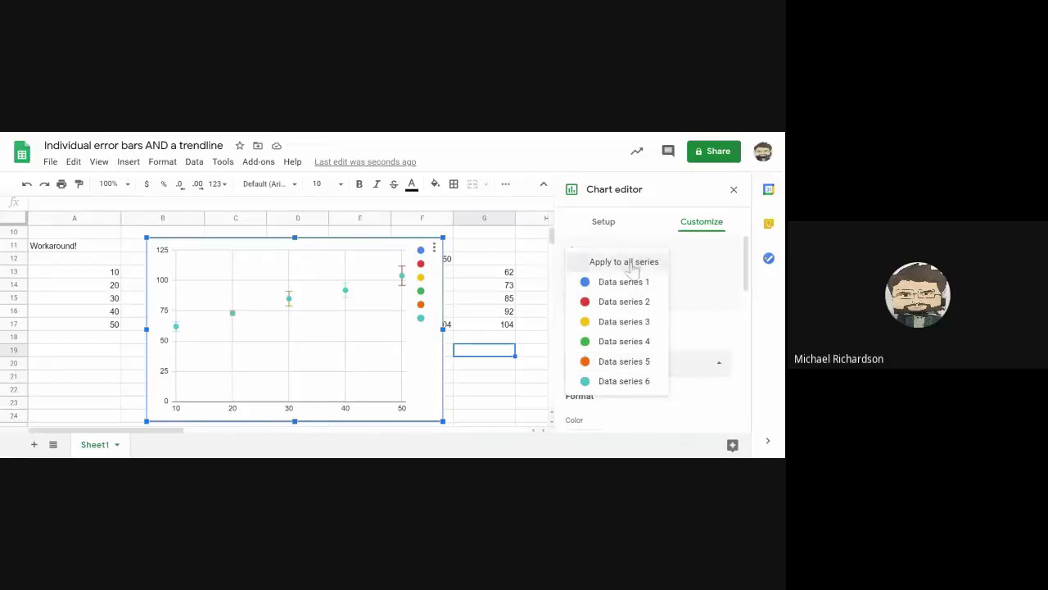
{"action": "left_click", "coordinate": [633, 269]}
{"action": "scroll", "coordinate": [675, 393], "scroll_direction": "down", "scroll_amount": 5}
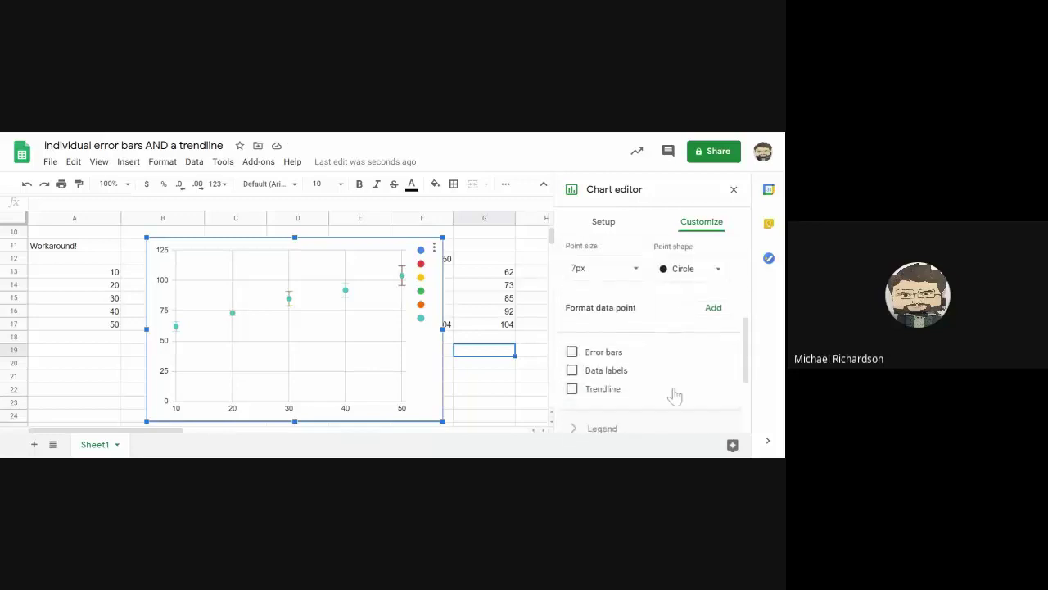
{"action": "scroll", "coordinate": [675, 395], "scroll_direction": "down", "scroll_amount": 2}
{"action": "left_click", "coordinate": [573, 308]}
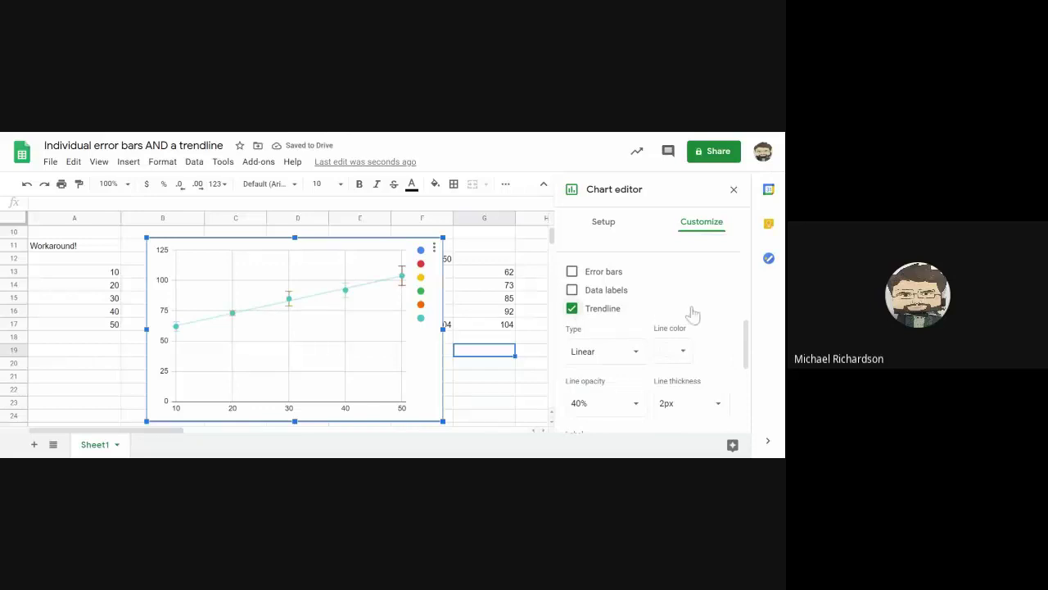
Label the trendline with its equation using the Use Equation option
{"action": "scroll", "coordinate": [696, 311], "scroll_direction": "down", "scroll_amount": 3}
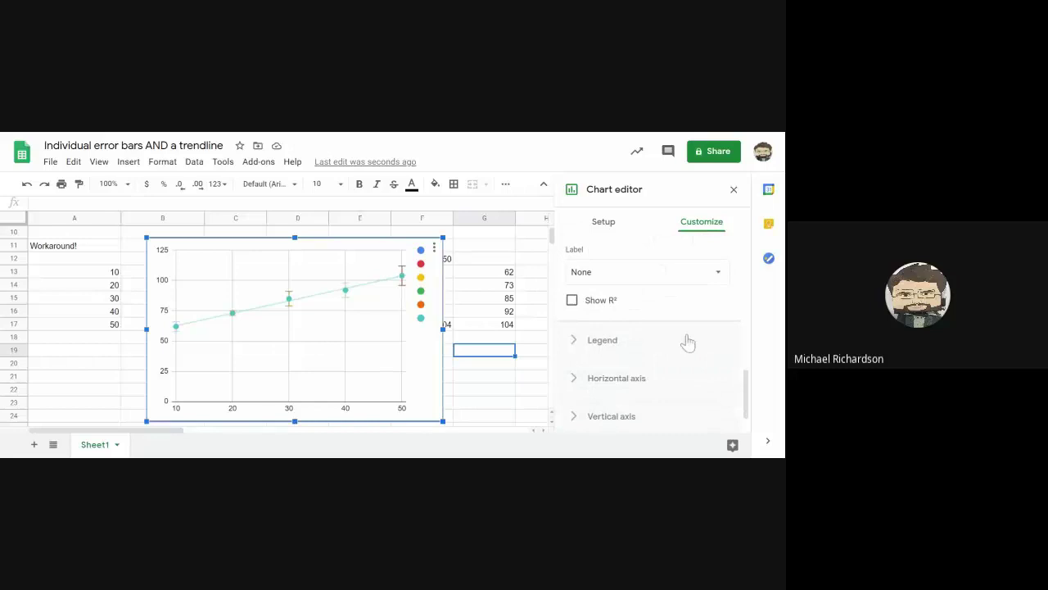
{"action": "left_click", "coordinate": [712, 277]}
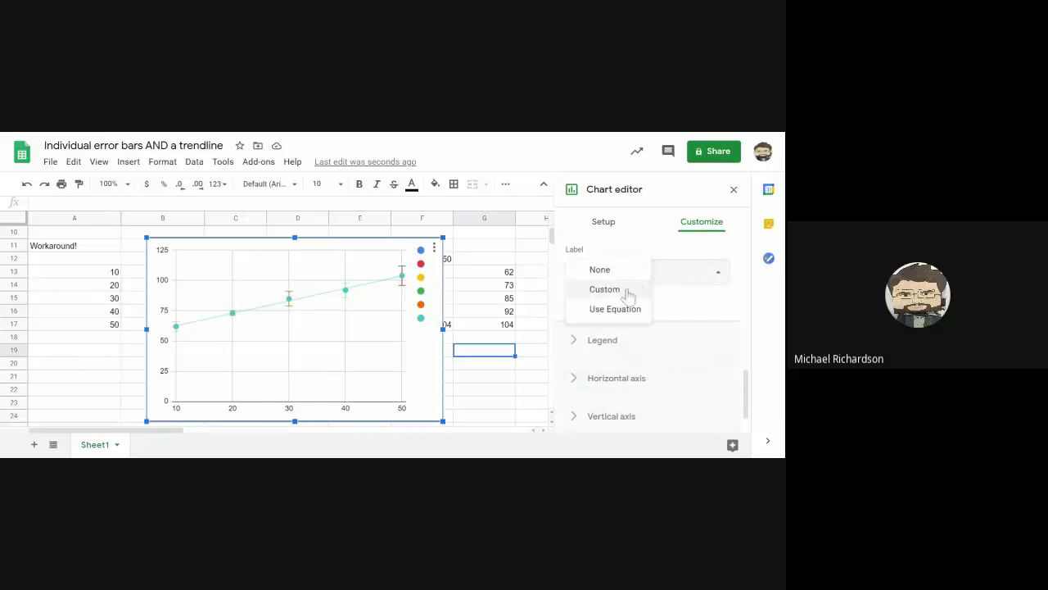
{"action": "left_click", "coordinate": [615, 312]}
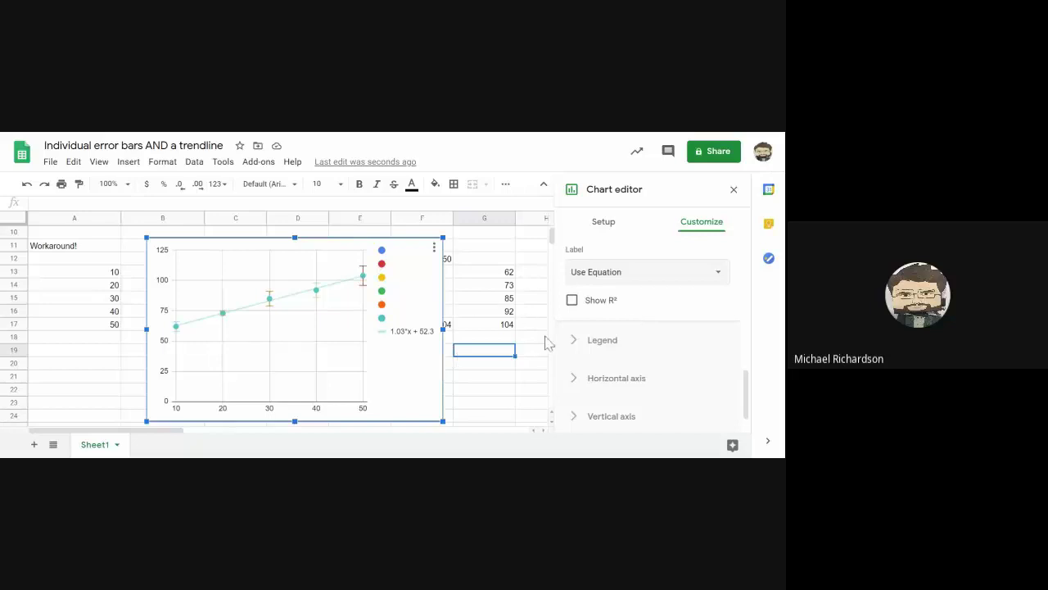
Change the color of Data series 2 to blue, matching Data series 1
{"action": "scroll", "coordinate": [546, 342], "scroll_direction": "up", "scroll_amount": 3}
{"action": "scroll", "coordinate": [536, 375], "scroll_direction": "down", "scroll_amount": 4}
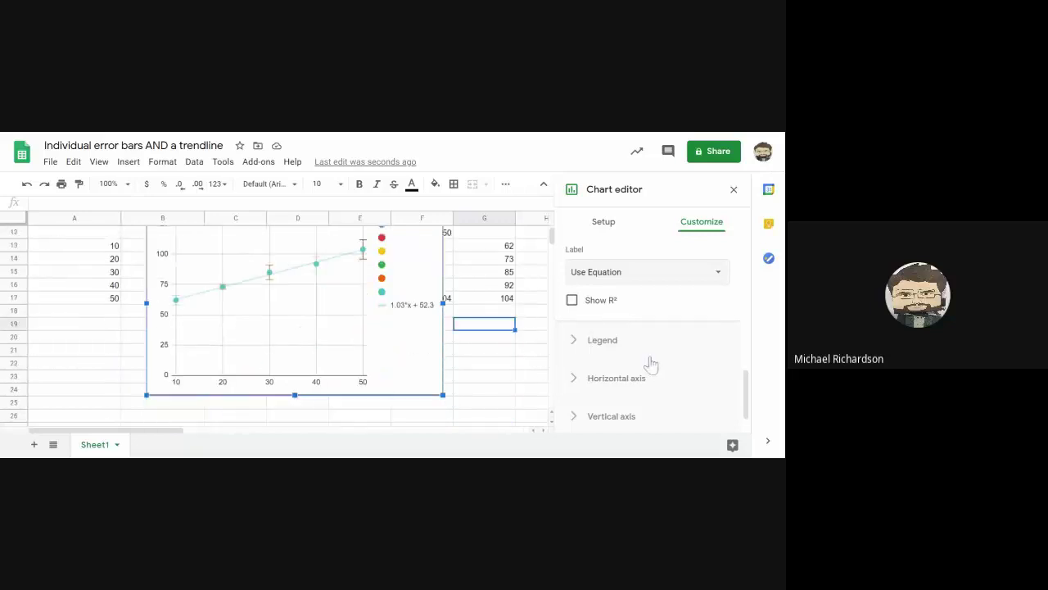
{"action": "scroll", "coordinate": [655, 360], "scroll_direction": "up", "scroll_amount": 5}
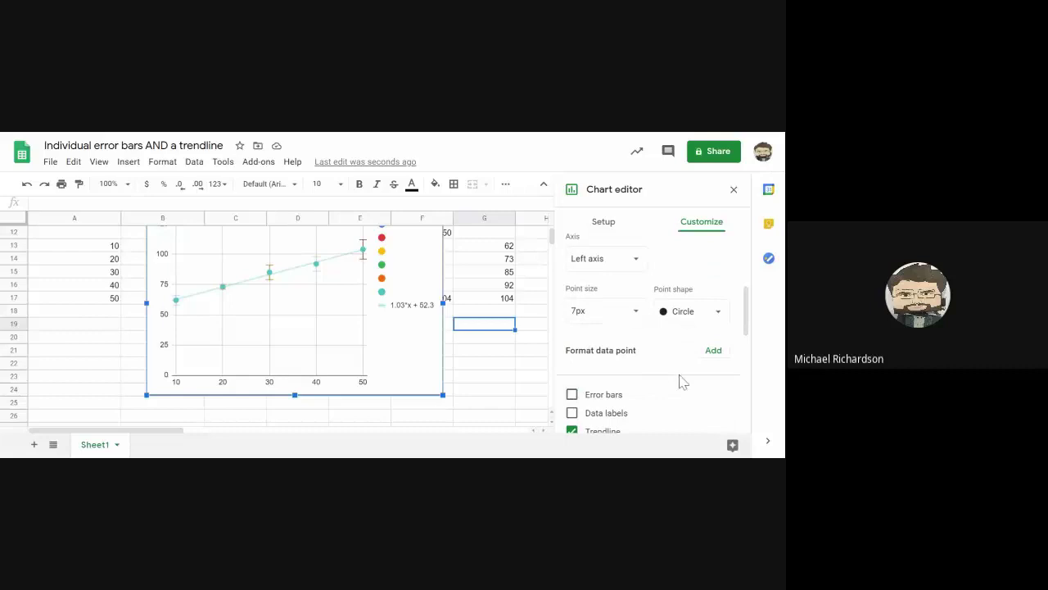
{"action": "scroll", "coordinate": [678, 380], "scroll_direction": "up", "scroll_amount": 2}
{"action": "scroll", "coordinate": [680, 357], "scroll_direction": "down", "scroll_amount": 1}
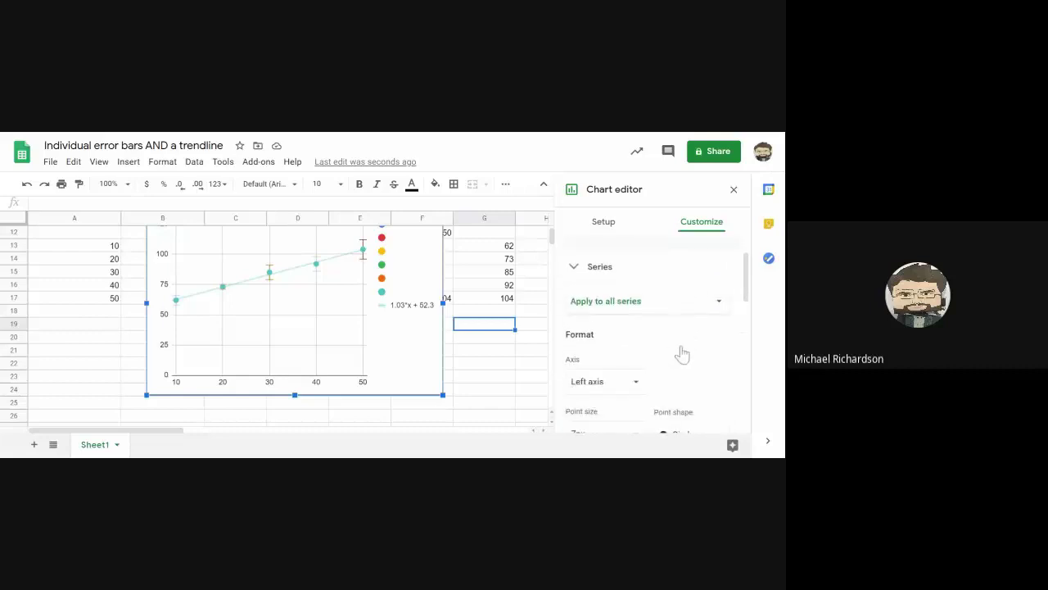
{"action": "left_click", "coordinate": [717, 304]}
{"action": "left_click", "coordinate": [630, 322]}
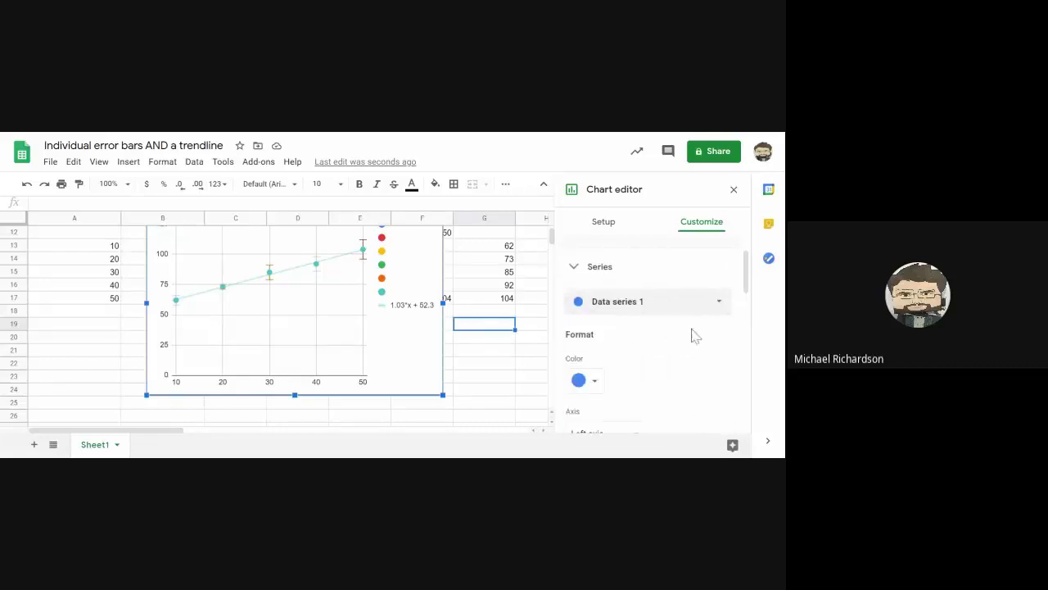
{"action": "left_click", "coordinate": [716, 304]}
{"action": "left_click", "coordinate": [620, 321]}
{"action": "scroll", "coordinate": [671, 355], "scroll_direction": "down", "scroll_amount": 1}
{"action": "left_click", "coordinate": [585, 321]}
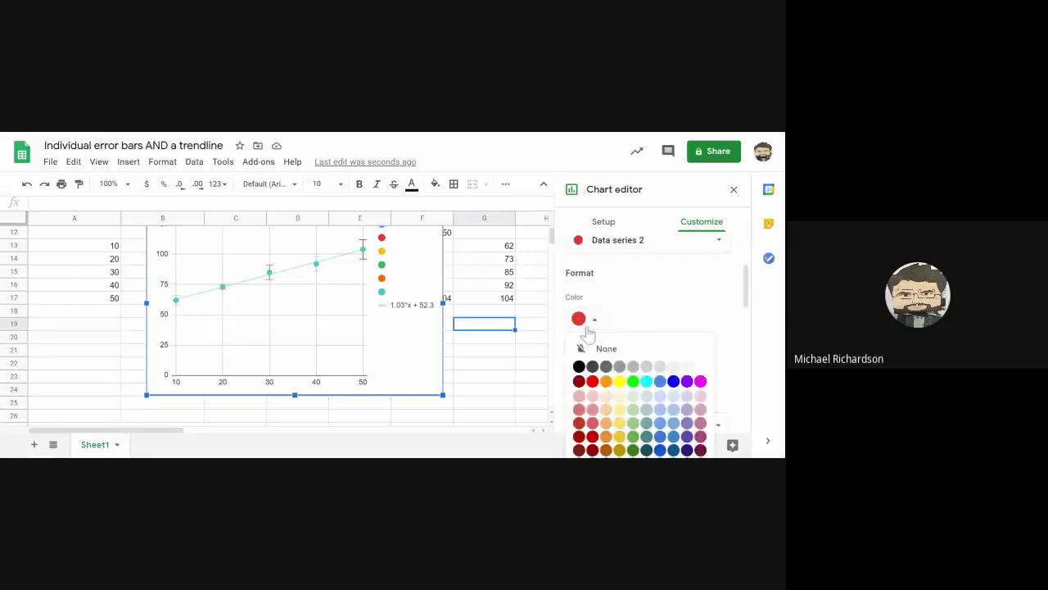
{"action": "left_click", "coordinate": [660, 382]}
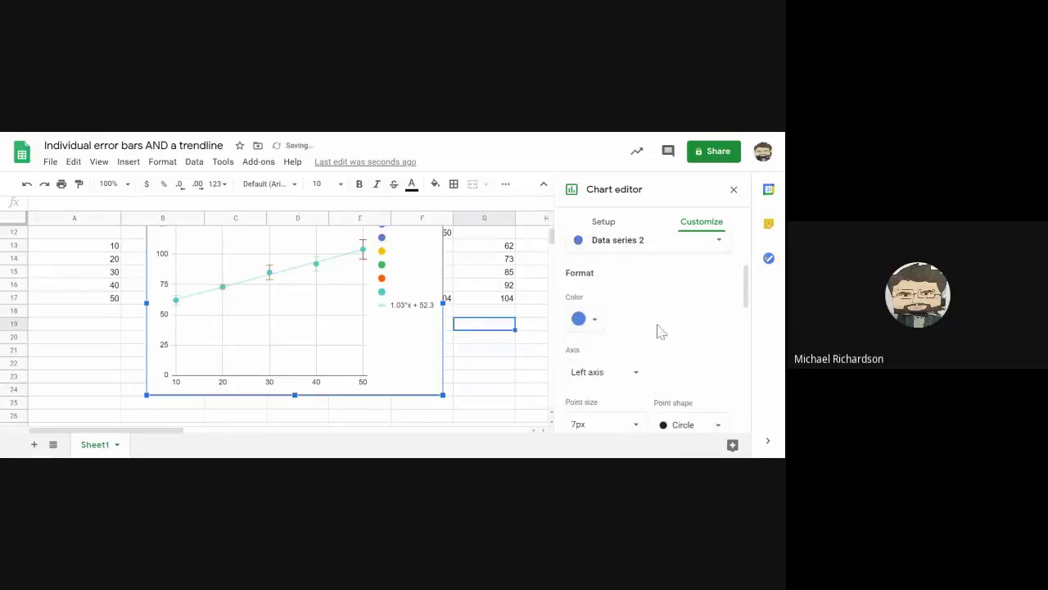
Change the color of Data series 3 to the same blue as Data series 1
{"action": "left_click", "coordinate": [647, 247]}
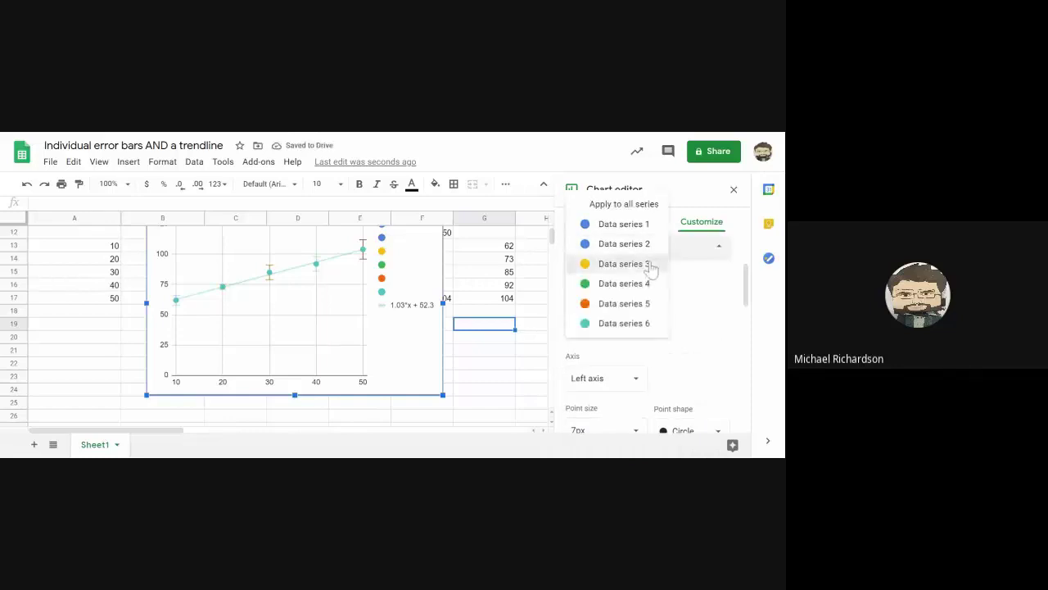
{"action": "left_click", "coordinate": [651, 268]}
{"action": "left_click", "coordinate": [587, 326]}
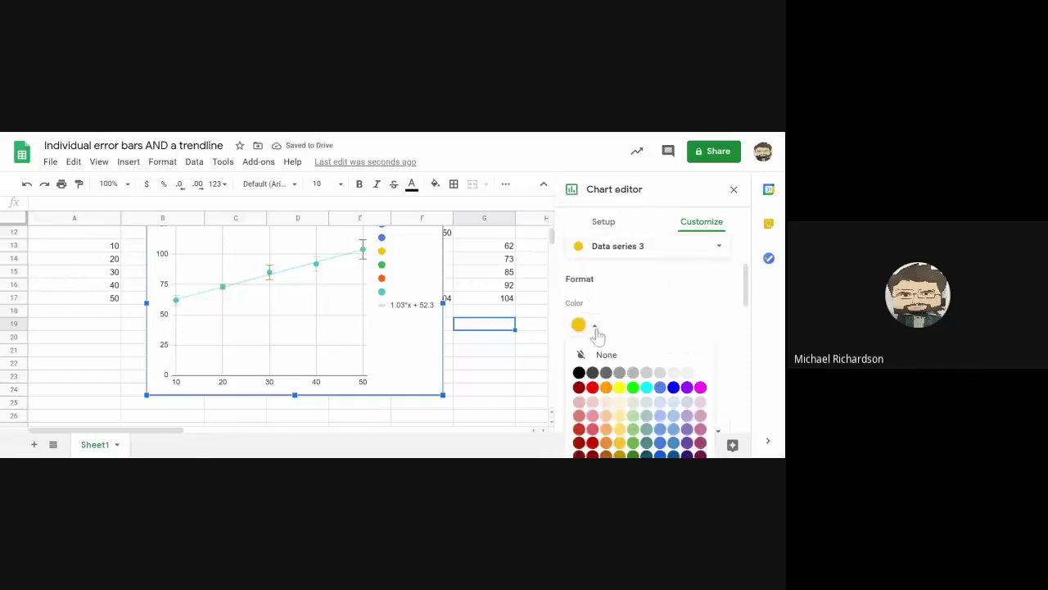
{"action": "left_click", "coordinate": [660, 387]}
Change the color of Data series 4 to the same blue as the preceding series
{"action": "left_click", "coordinate": [676, 248]}
{"action": "left_click", "coordinate": [647, 265]}
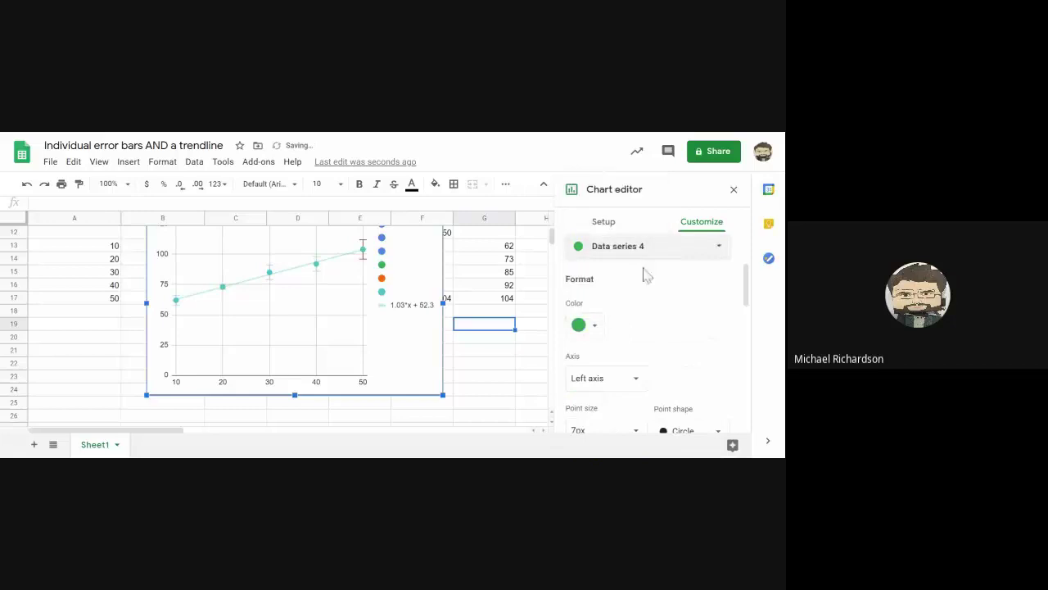
{"action": "left_click", "coordinate": [591, 326]}
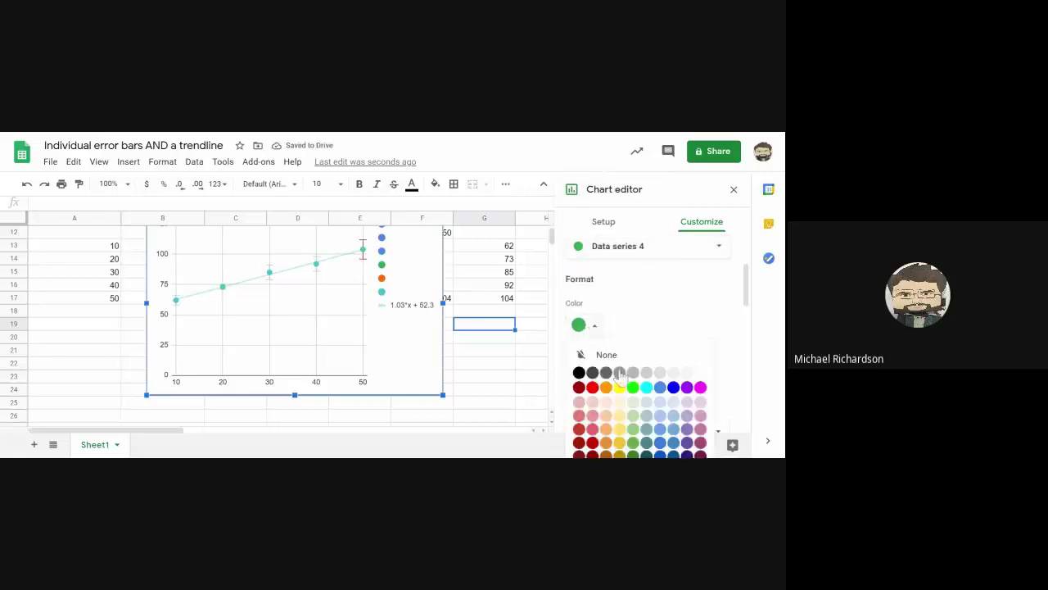
{"action": "left_click", "coordinate": [660, 388]}
Change the color of Data series 5 to the same blue as the preceding series
{"action": "left_click", "coordinate": [678, 248]}
{"action": "left_click", "coordinate": [649, 265]}
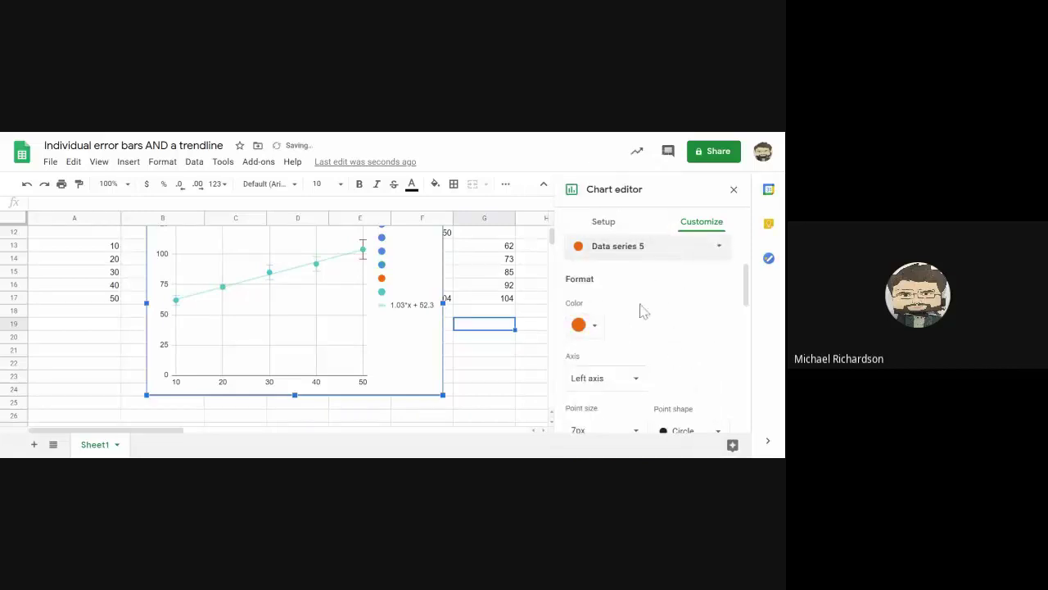
{"action": "left_click", "coordinate": [592, 326]}
{"action": "left_click", "coordinate": [660, 387]}
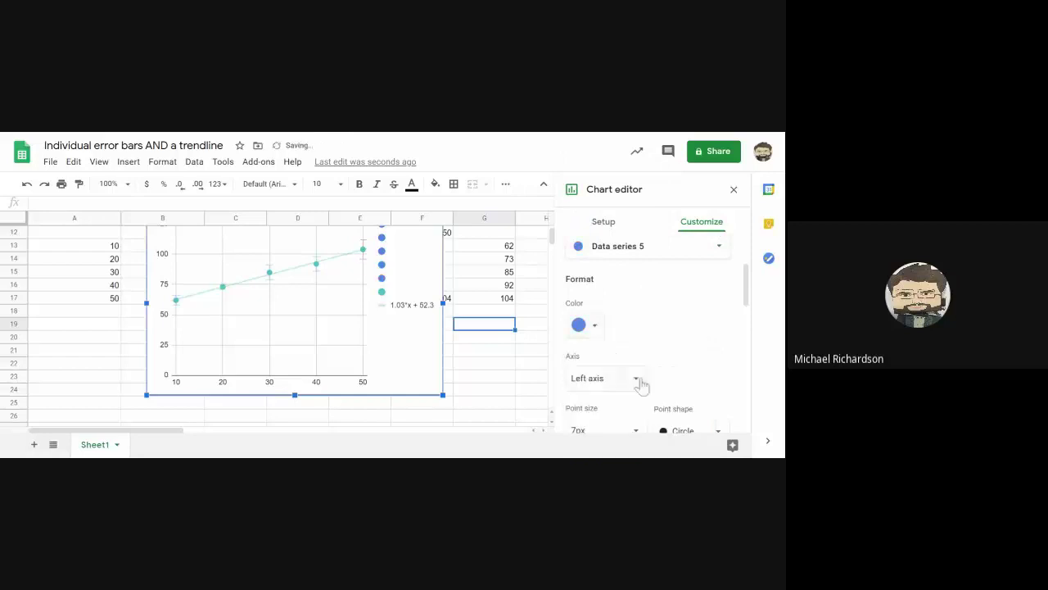
Remove the chart's legend by setting its position to None
{"action": "scroll", "coordinate": [438, 358], "scroll_direction": "up", "scroll_amount": 1}
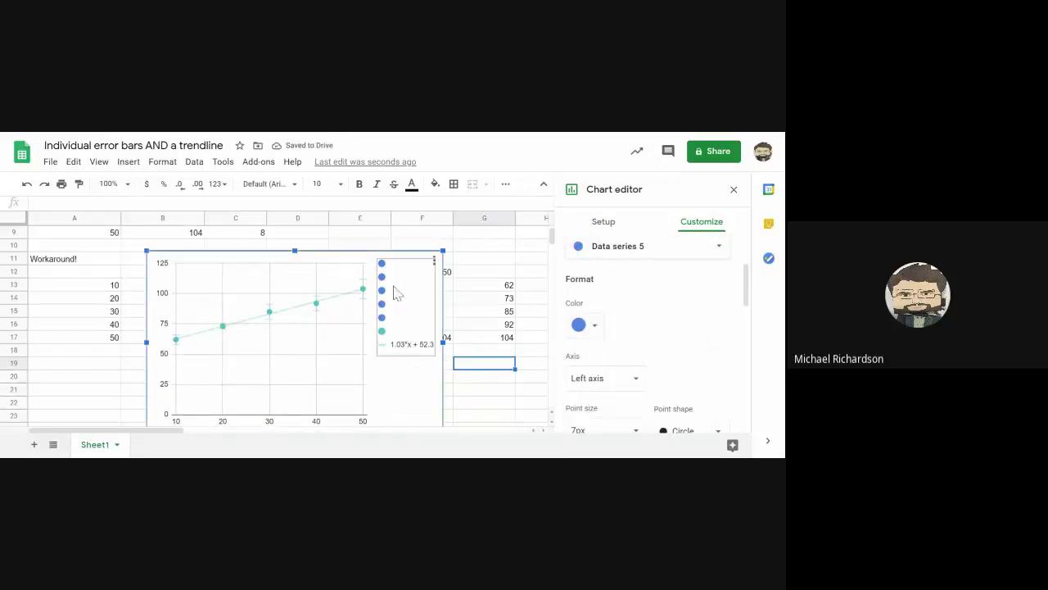
{"action": "left_click", "coordinate": [426, 316]}
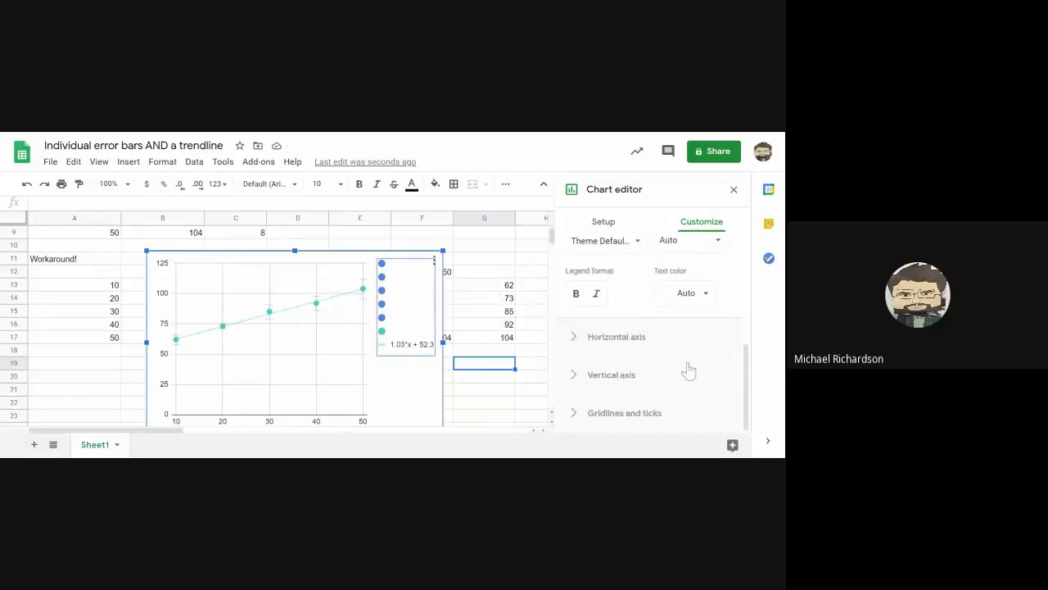
{"action": "scroll", "coordinate": [696, 382], "scroll_direction": "up", "scroll_amount": 2}
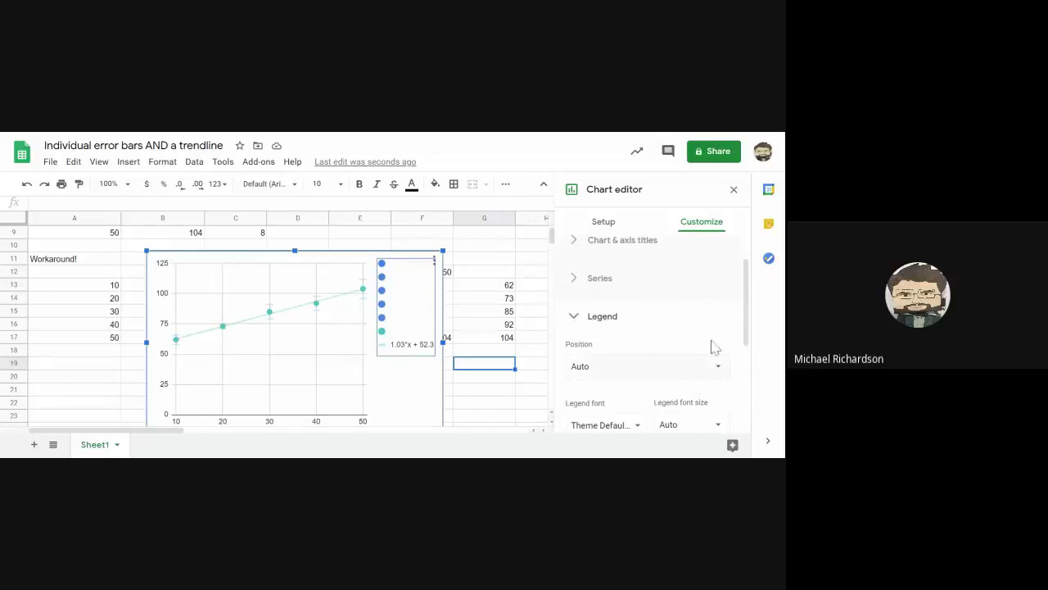
{"action": "left_click", "coordinate": [718, 368]}
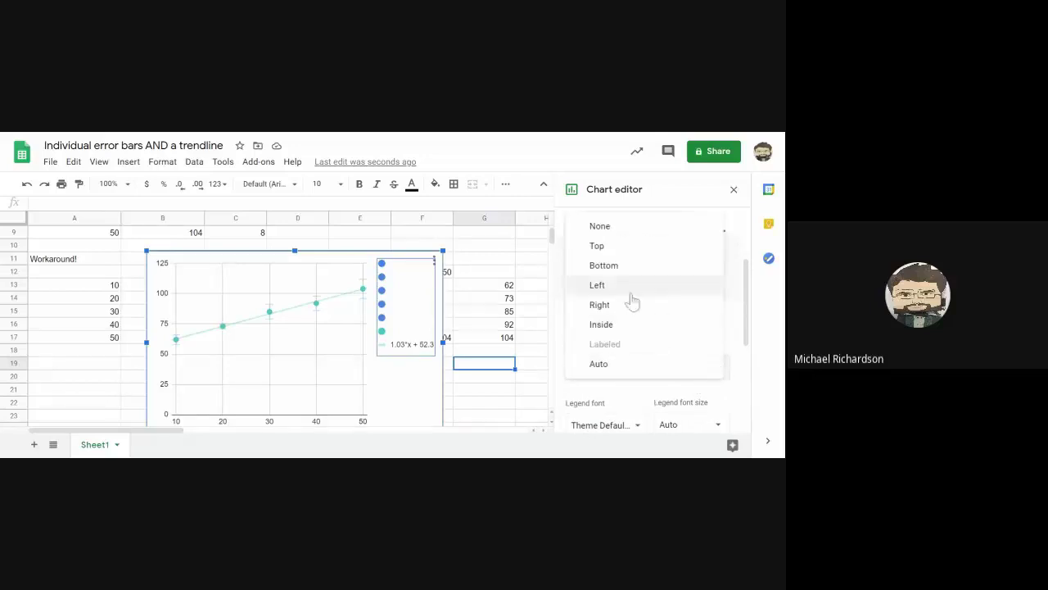
{"action": "left_click", "coordinate": [630, 234]}
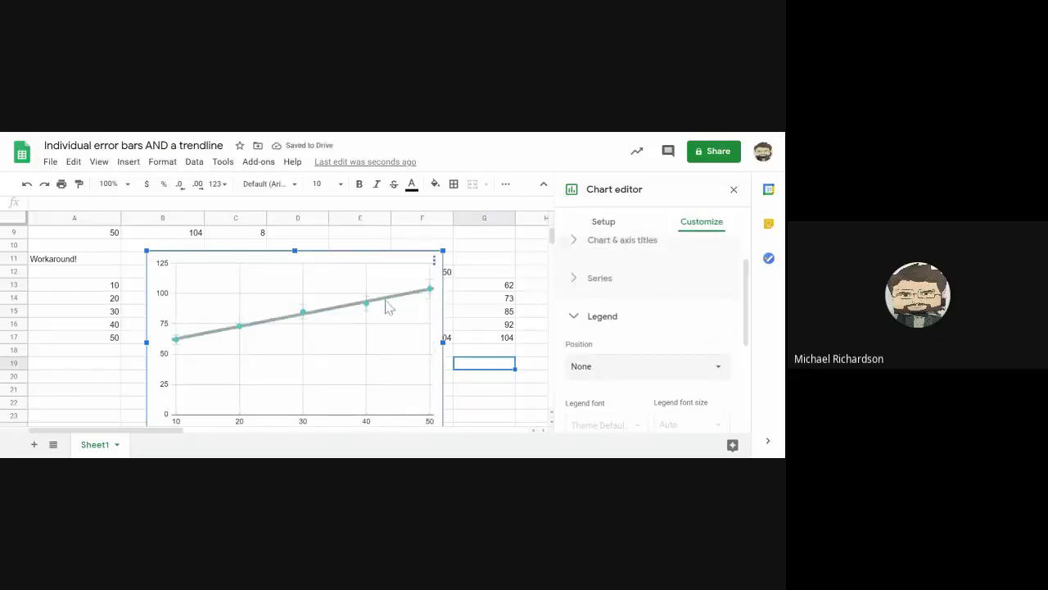
Set the chart title to "Heart rate (BPM) as a result of jumping jacks"
{"action": "scroll", "coordinate": [398, 344], "scroll_direction": "down", "scroll_amount": 1}
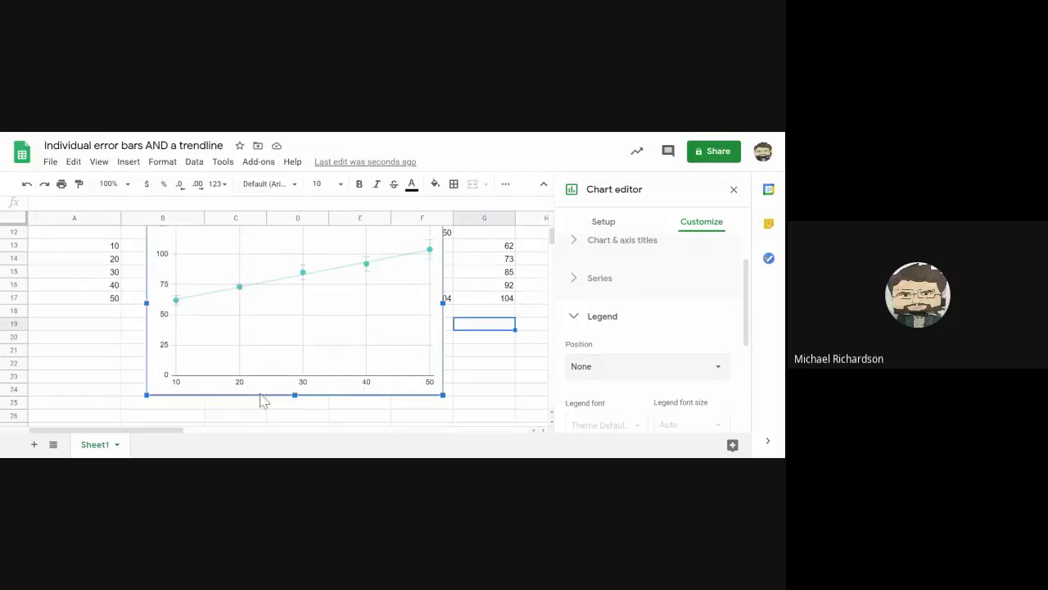
{"action": "scroll", "coordinate": [382, 386], "scroll_direction": "up", "scroll_amount": 2}
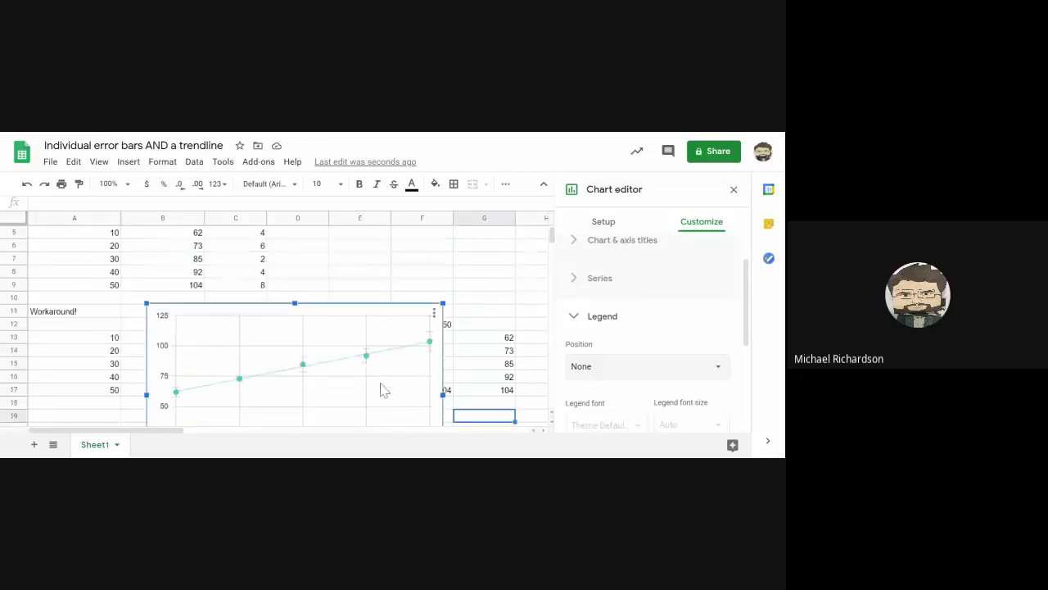
{"action": "scroll", "coordinate": [381, 373], "scroll_direction": "down", "scroll_amount": 1}
{"action": "scroll", "coordinate": [368, 322], "scroll_direction": "down", "scroll_amount": 1}
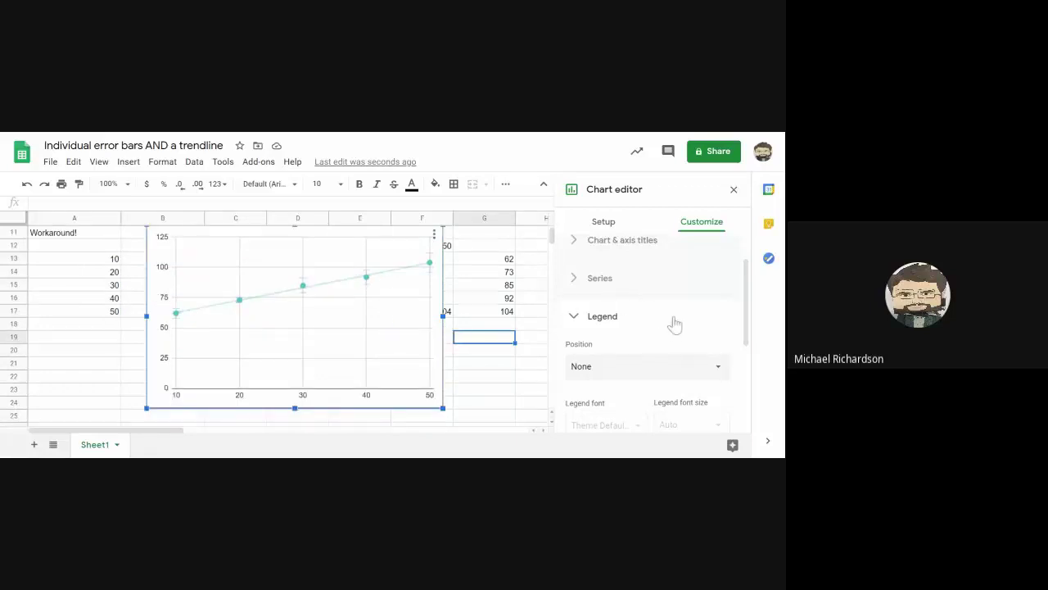
{"action": "left_click", "coordinate": [577, 250]}
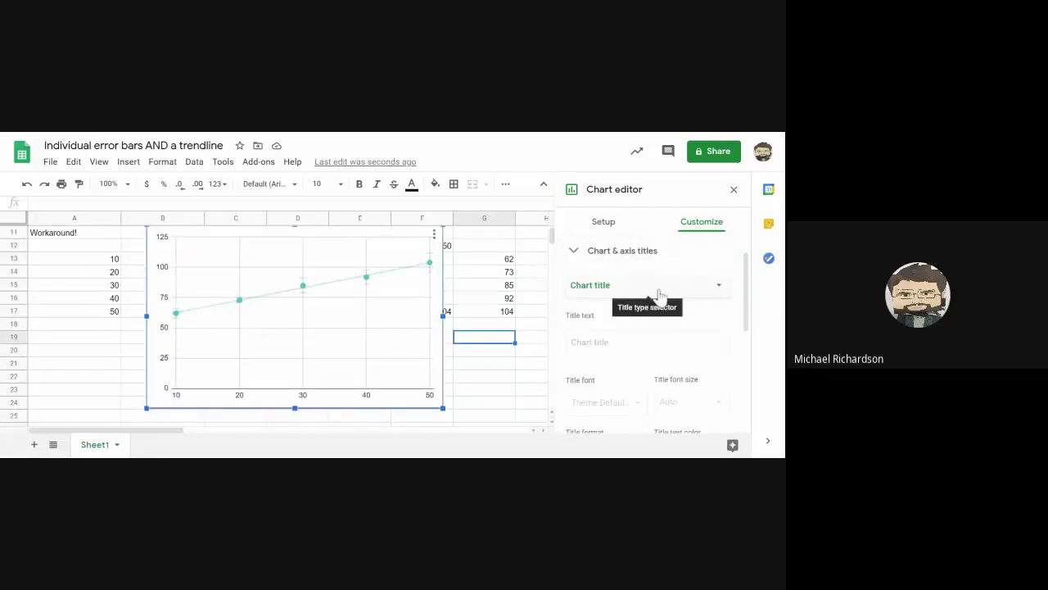
{"action": "left_click", "coordinate": [644, 344]}
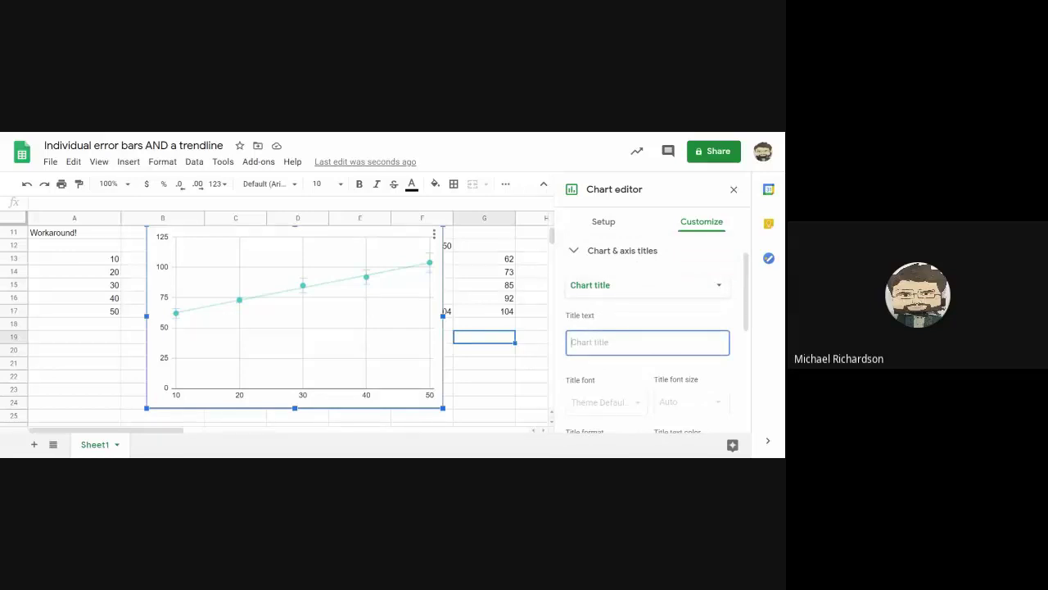
{"action": "type", "text": "Heart rate (BPM"}
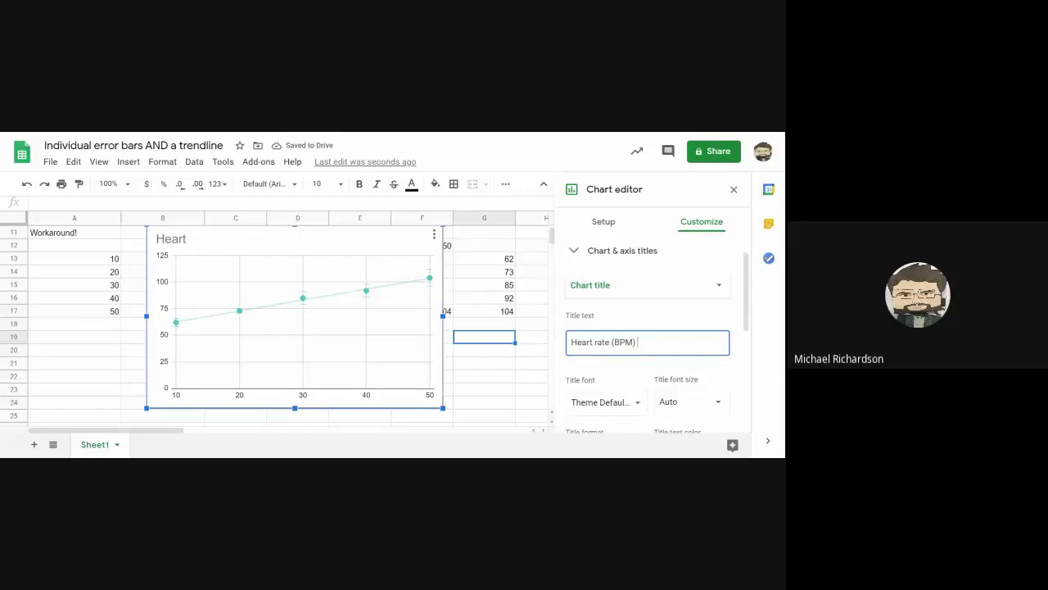
{"action": "type", "text": ") as a result of"}
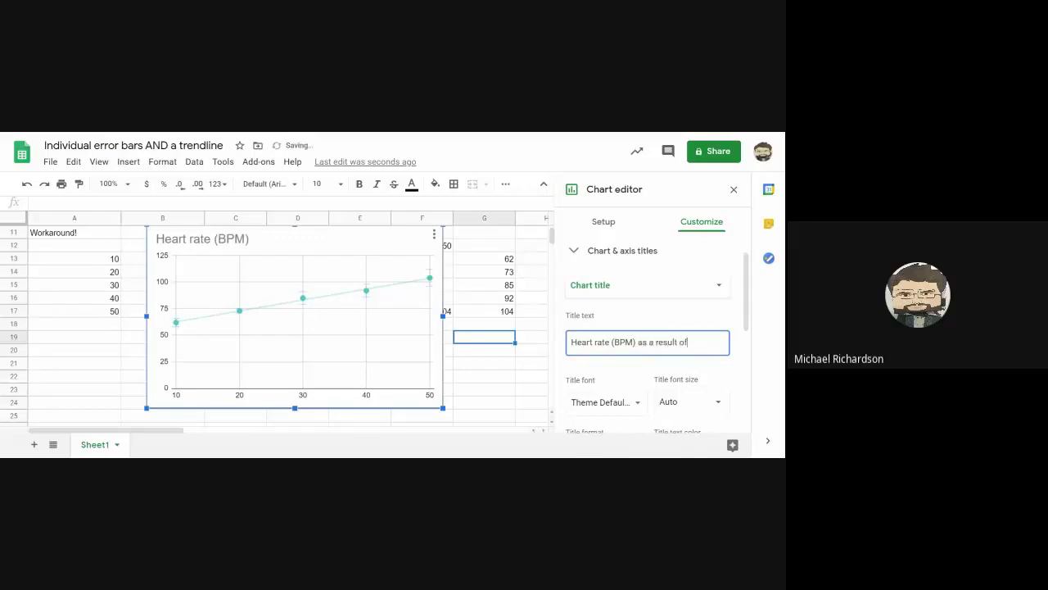
{"action": "type", "text": " u"}
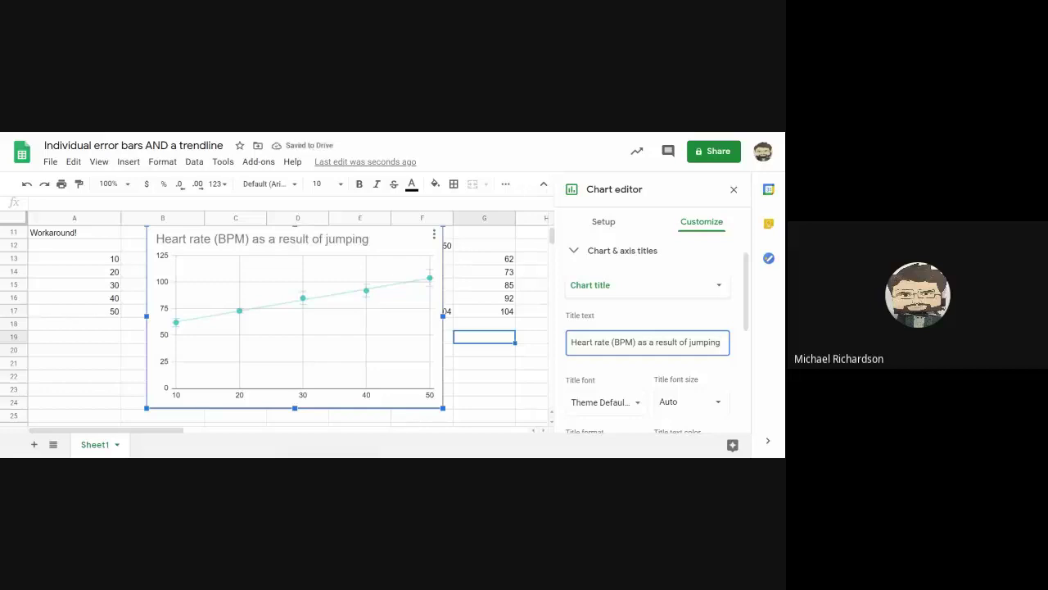
{"action": "type", "text": "umping jacks"}
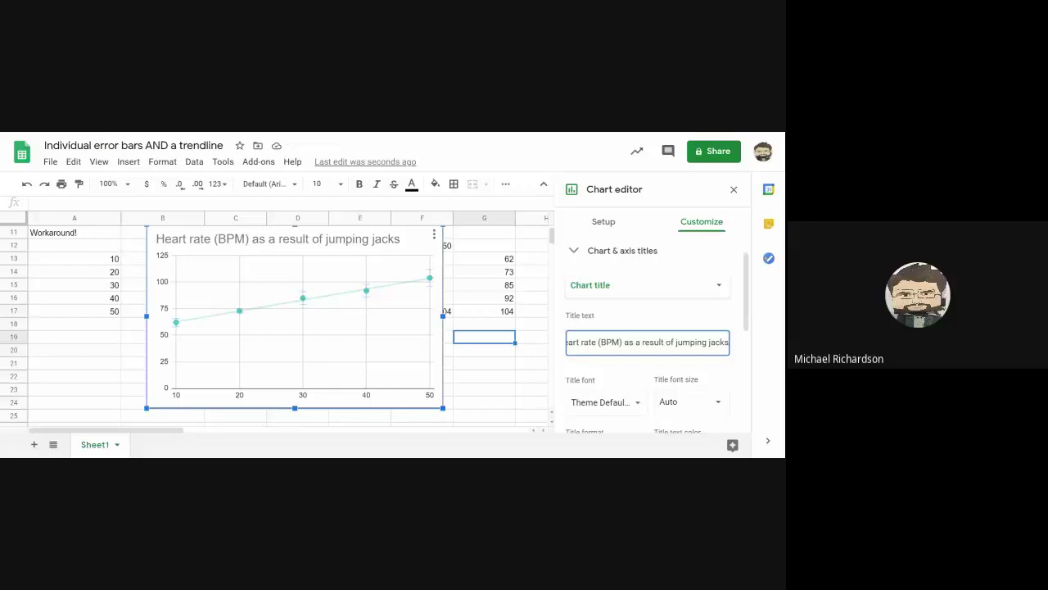
Set the chart subtitle to "The slope of 1.07 represents the relationship between the number of jumping jacks and the average heart rate"
{"action": "left_click", "coordinate": [719, 287]}
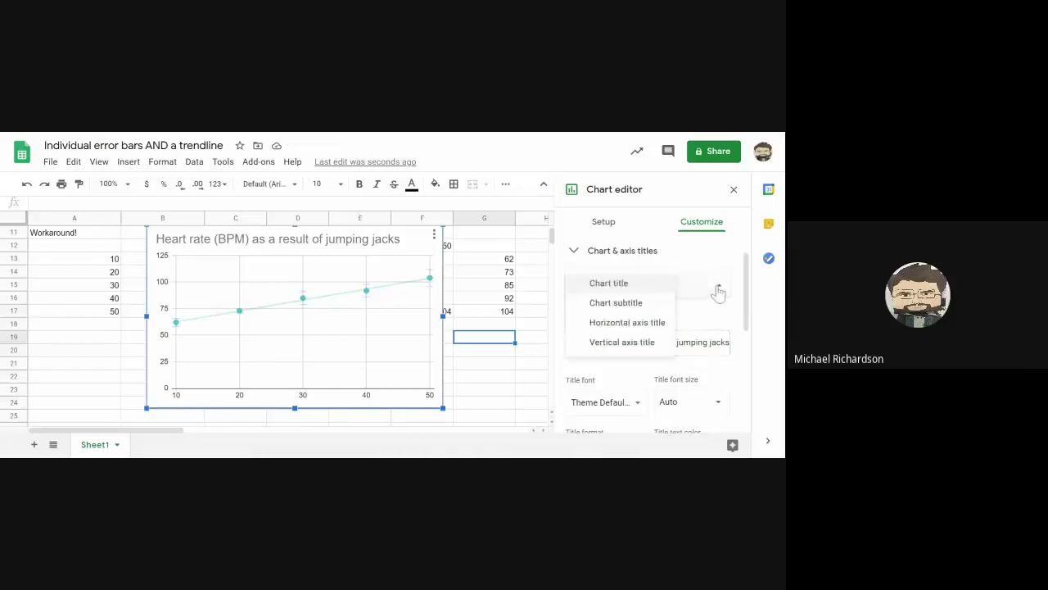
{"action": "left_click", "coordinate": [618, 303]}
{"action": "left_click", "coordinate": [616, 336]}
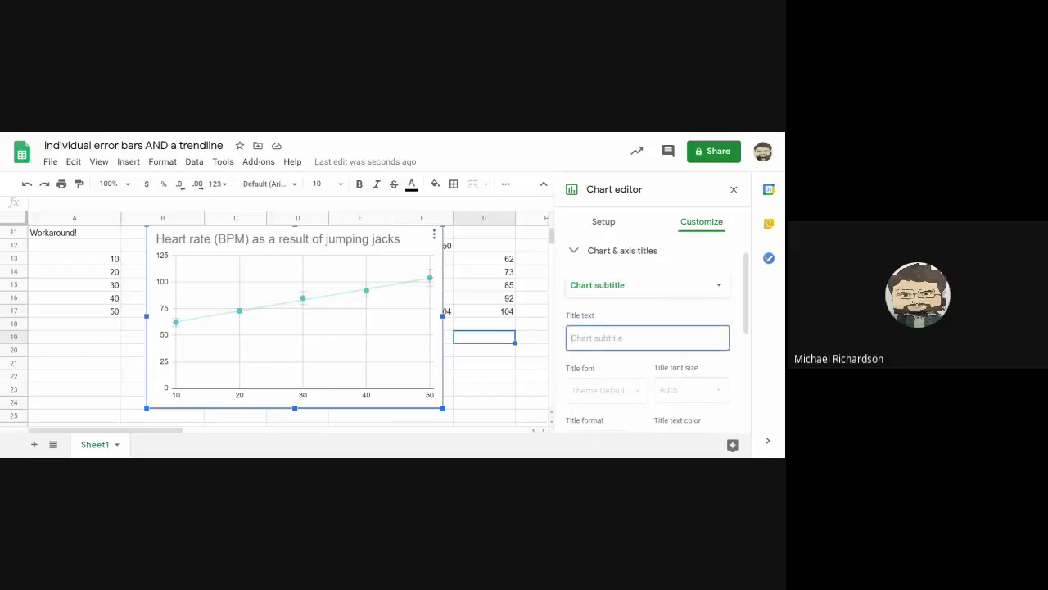
{"action": "key", "text": "ctrl+v"}
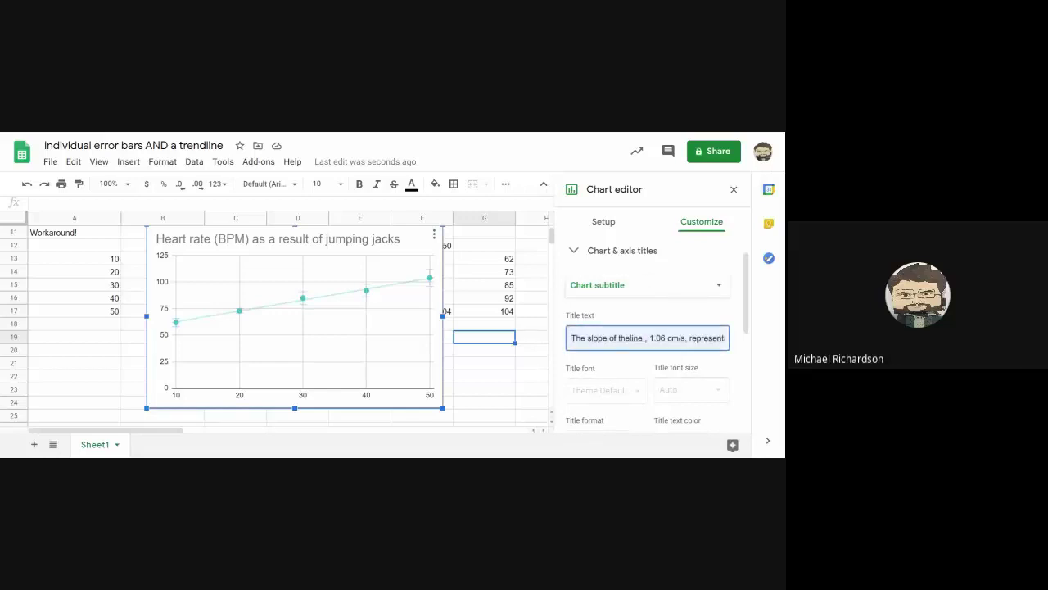
{"action": "key", "text": "BackSpace"}
{"action": "type", "text": "THe"}
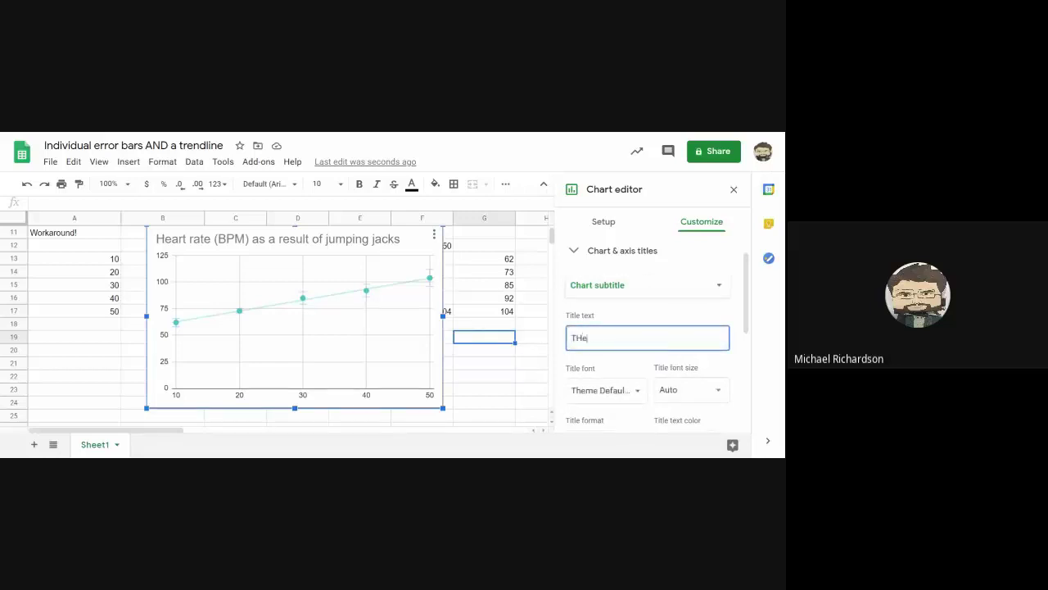
{"action": "type", "text": "he slope of 10"}
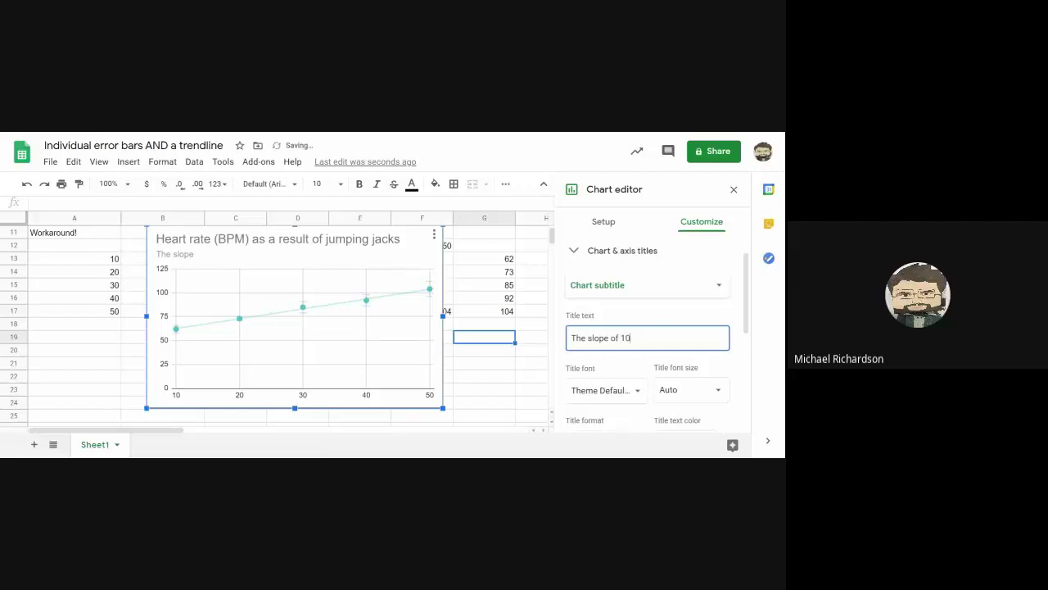
{"action": "key", "text": "BackSpace"}
{"action": "type", "text": "represents the relatio"}
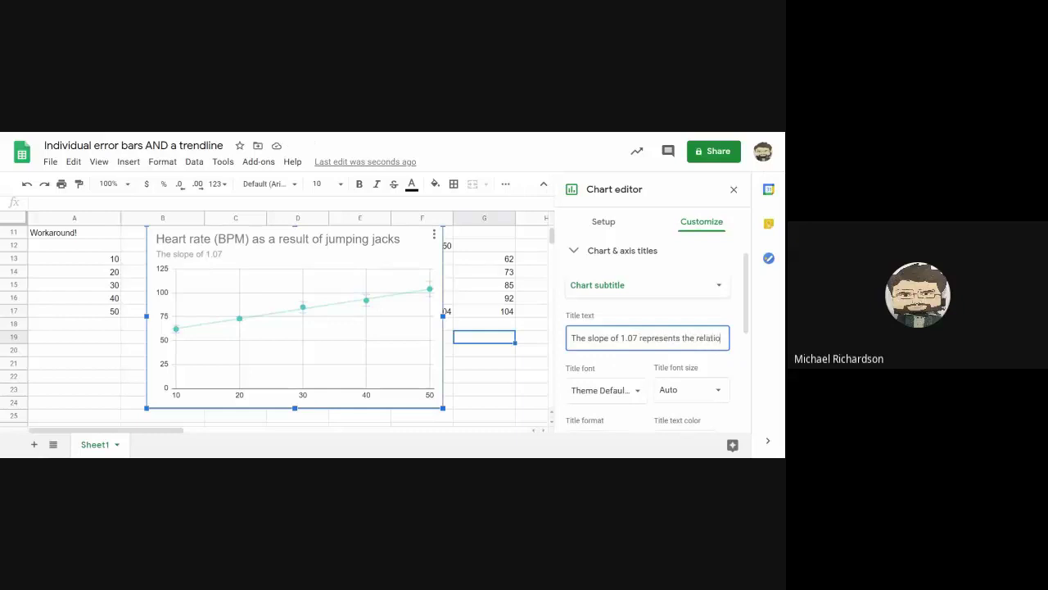
{"action": "type", "text": "nship b"}
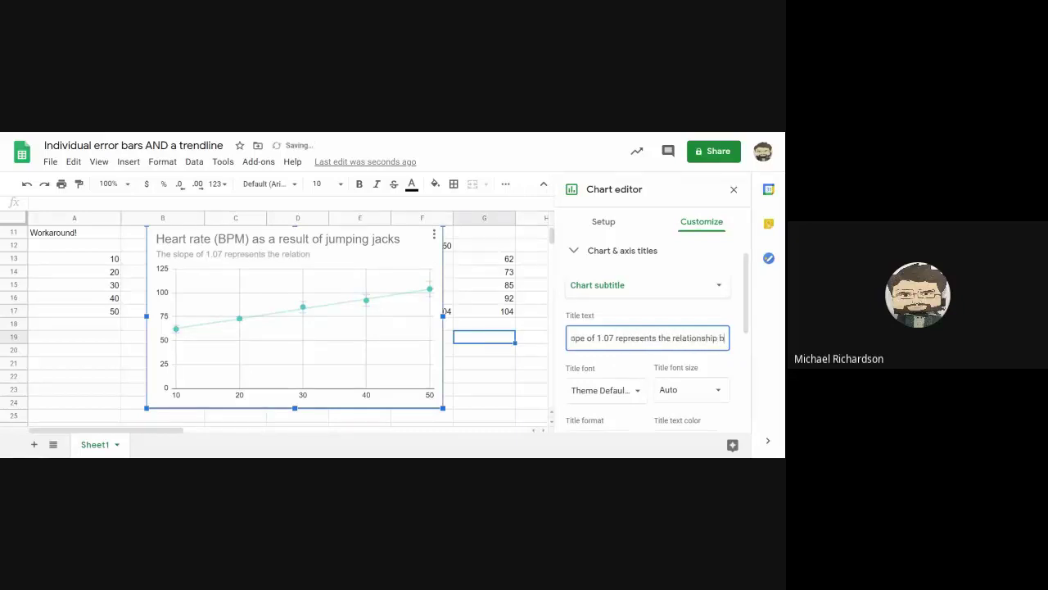
{"action": "type", "text": "etween"}
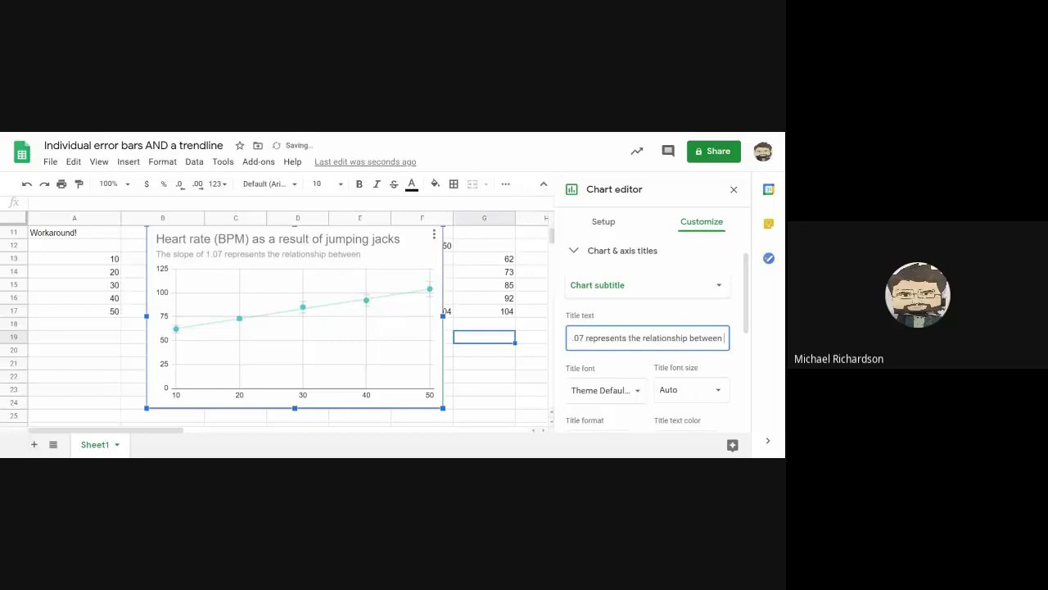
{"action": "type", "text": " the number o"}
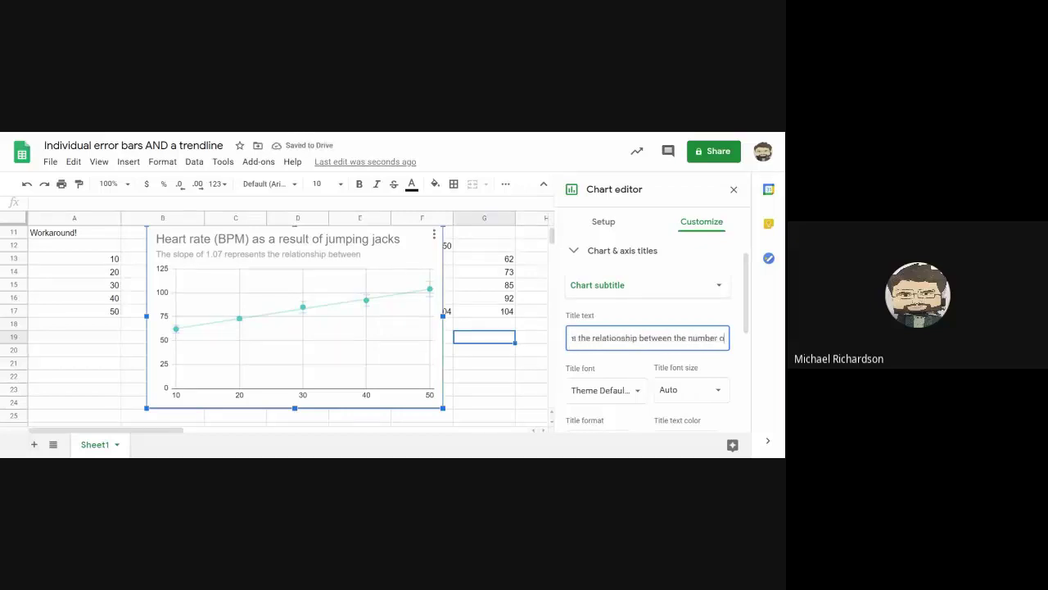
{"action": "type", "text": "f jumping jacks."}
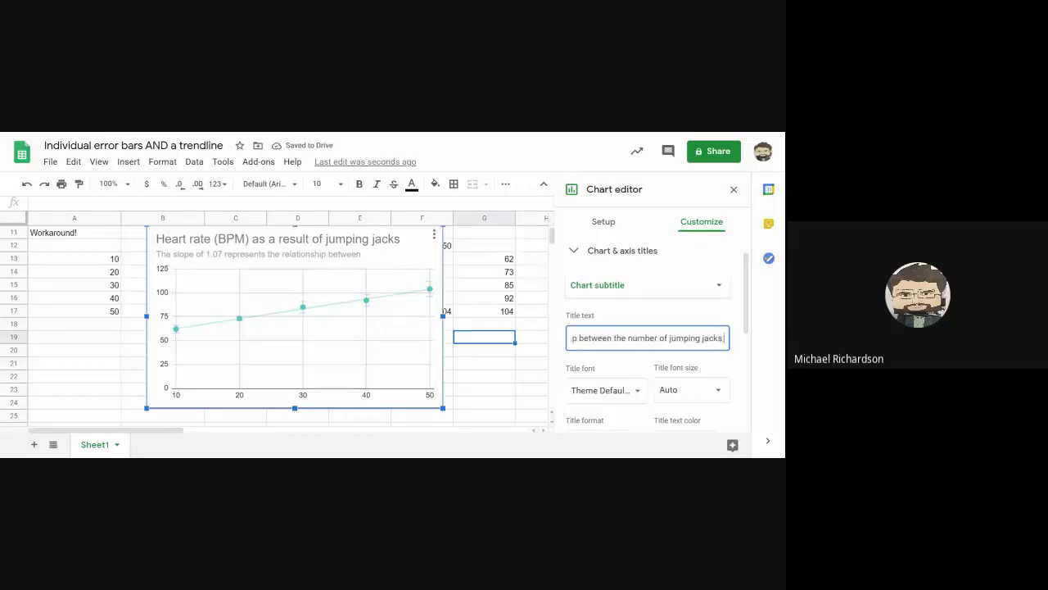
{"action": "key", "text": "BackSpace"}
{"action": "type", "text": "and the ave"}
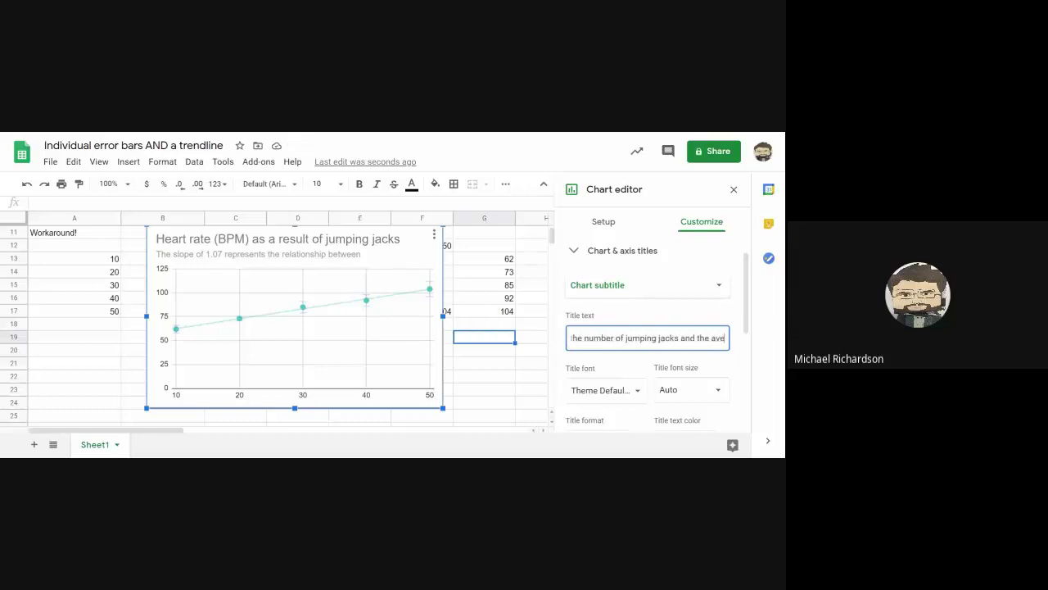
{"action": "type", "text": "rgae"}
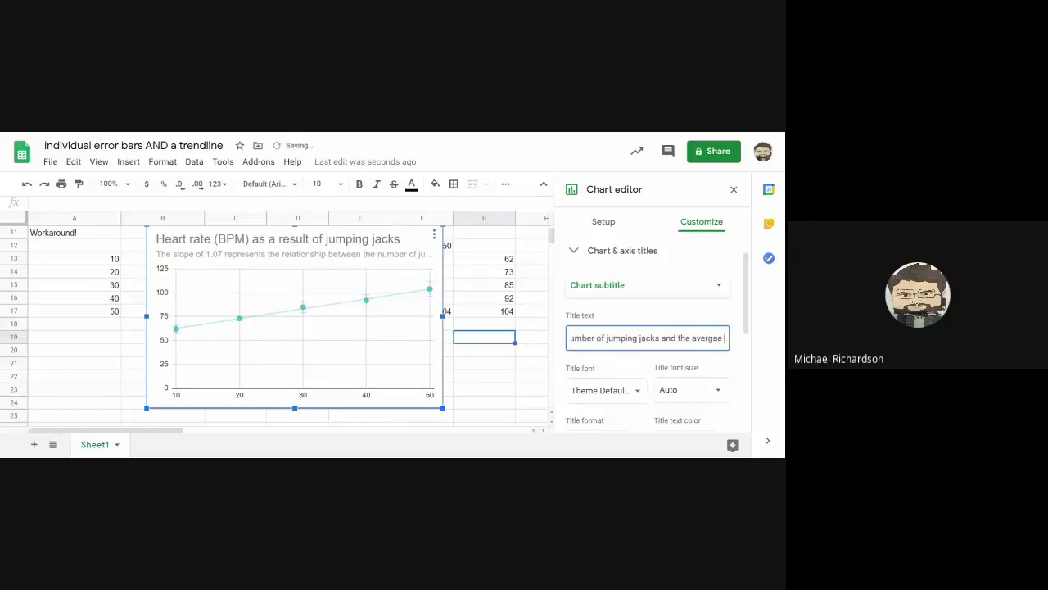
{"action": "key", "text": "BackSpace"}
{"action": "key", "text": "BackSpace"}
{"action": "key", "text": "BackSpace"}
{"action": "key", "text": "BackSpace"}
{"action": "type", "text": "a"}
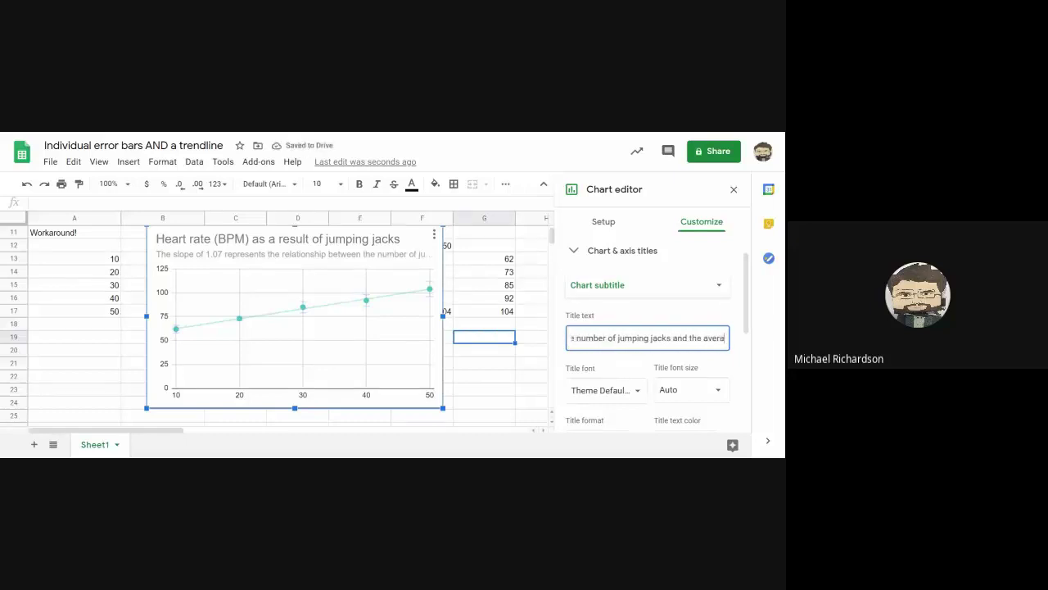
{"action": "type", "text": "ge heart rate"}
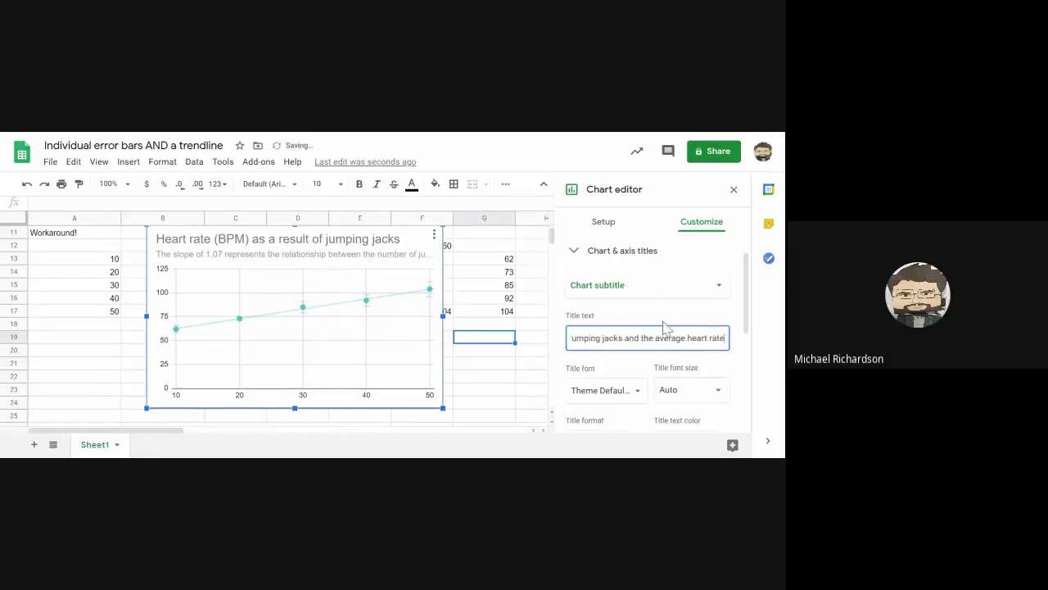
{"action": "key", "text": "Return"}
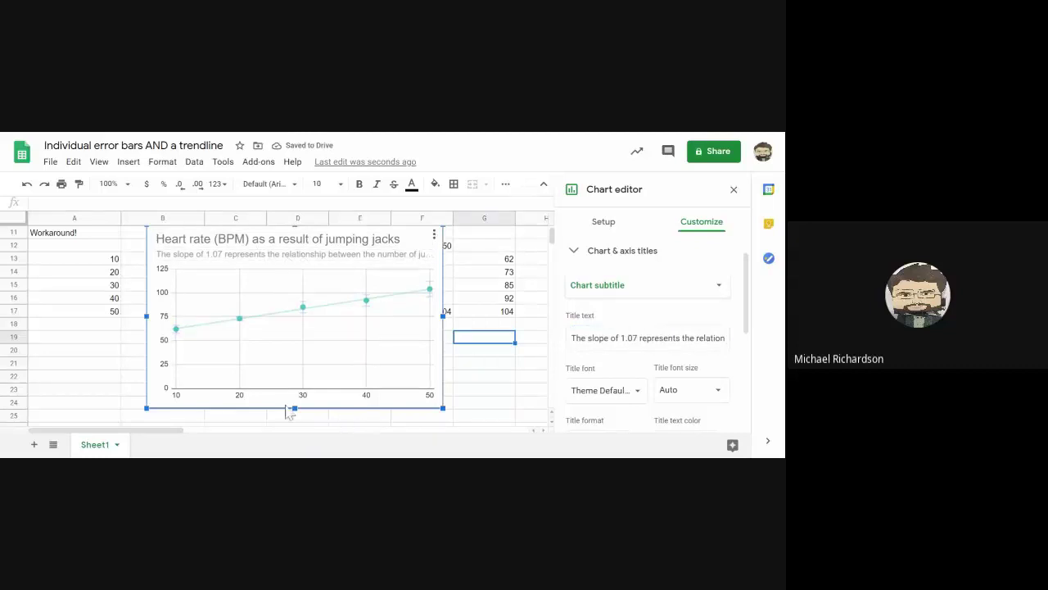
Make the chart slightly taller and set its horizontal axis title to "Number of jumping jacks"
{"action": "left_click_drag", "start_coordinate": [294, 408], "coordinate": [294, 419]}
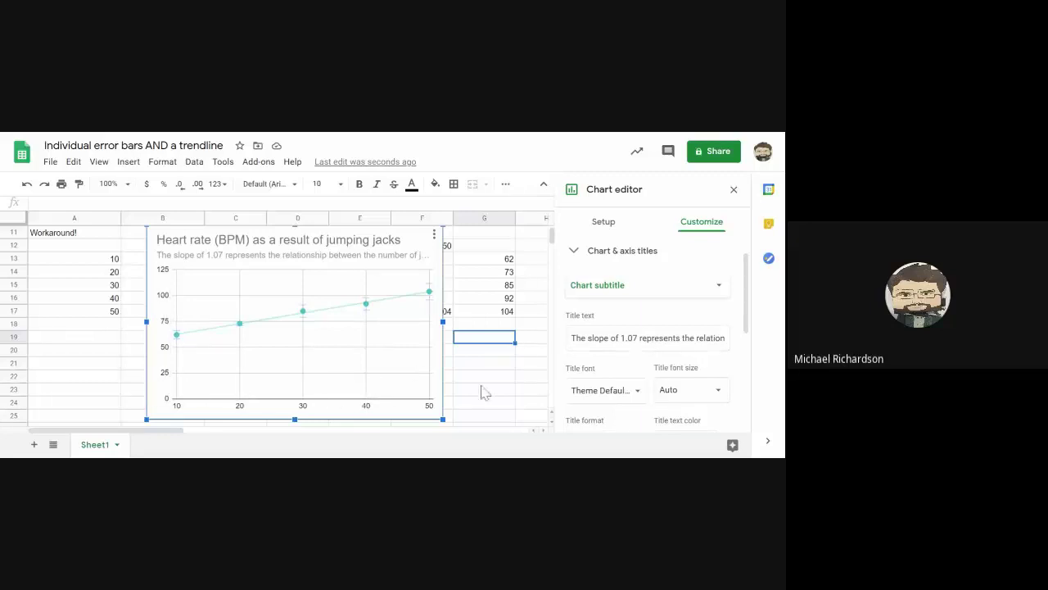
{"action": "left_click", "coordinate": [706, 290]}
{"action": "left_click", "coordinate": [637, 303]}
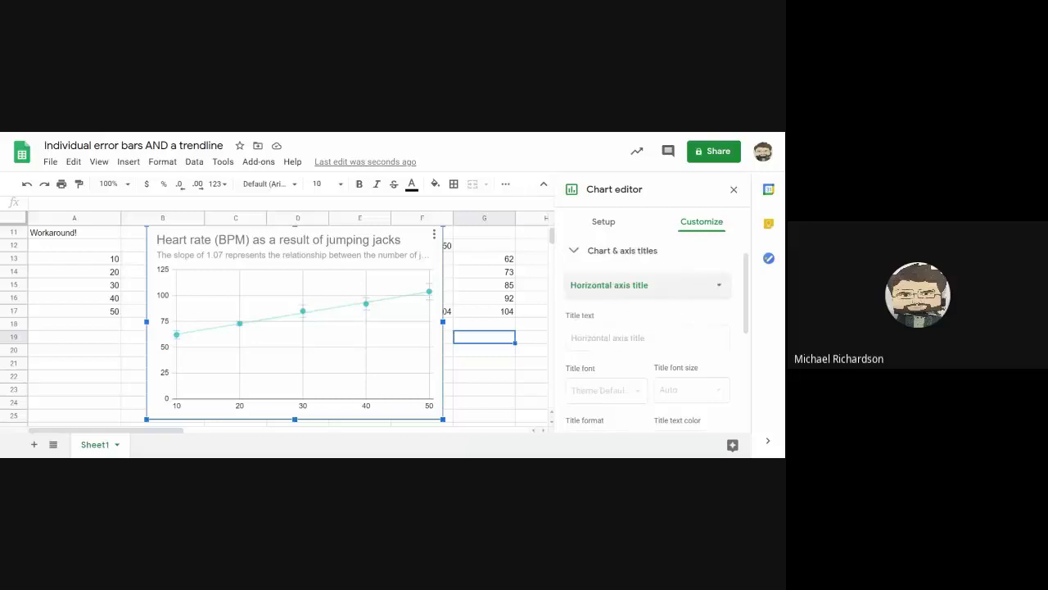
{"action": "left_click", "coordinate": [647, 344]}
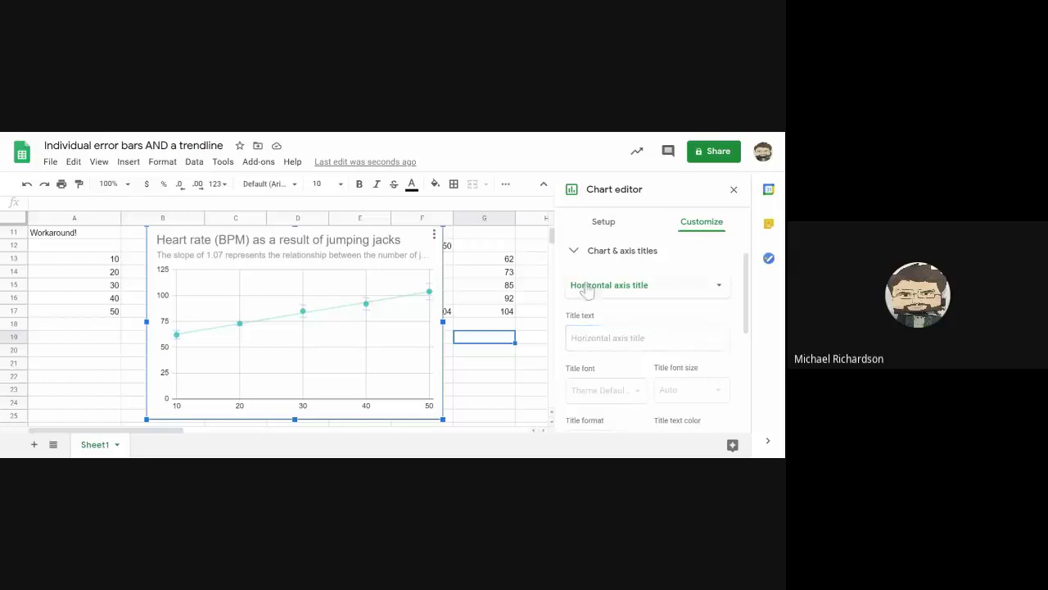
{"action": "left_click", "coordinate": [678, 287]}
{"action": "left_click", "coordinate": [659, 287]}
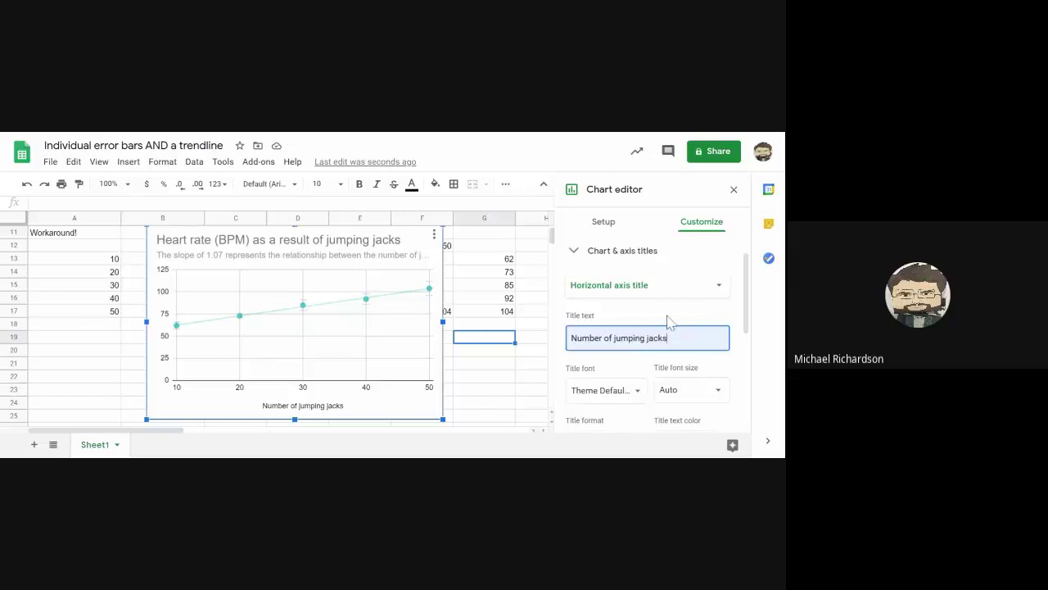
Set the chart's vertical axis title to "Average heartbeat (BPM)"
{"action": "left_click", "coordinate": [697, 284]}
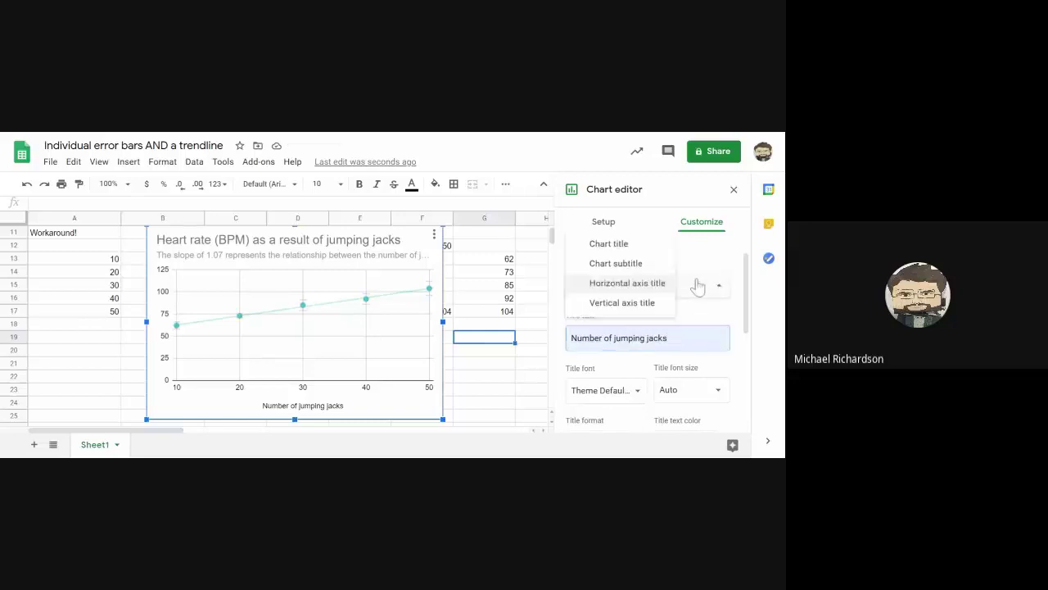
{"action": "left_click", "coordinate": [651, 300]}
{"action": "left_click", "coordinate": [631, 334]}
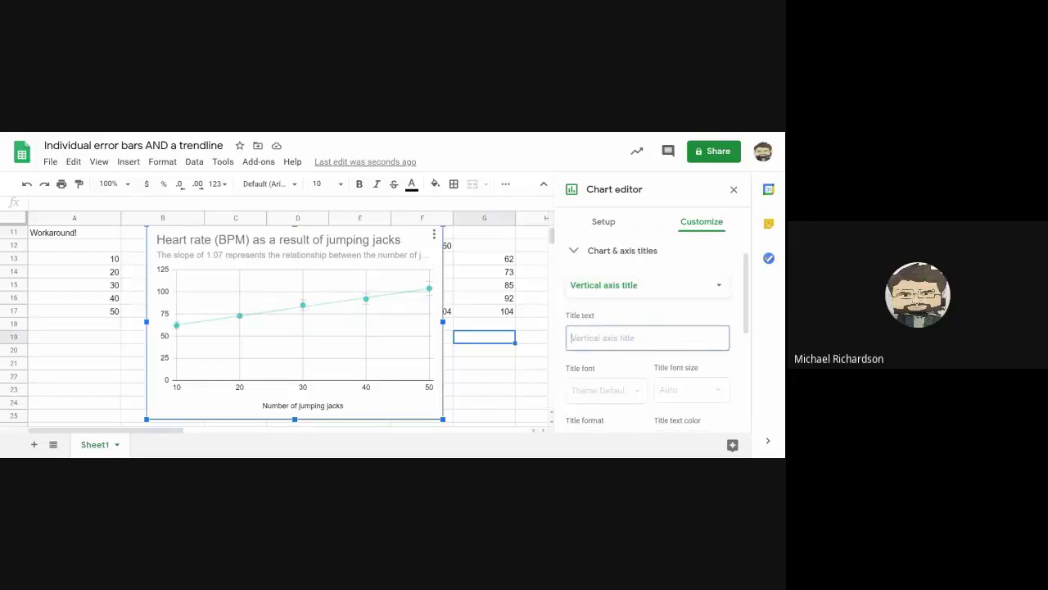
{"action": "type", "text": "Heartbeat (BPM)"}
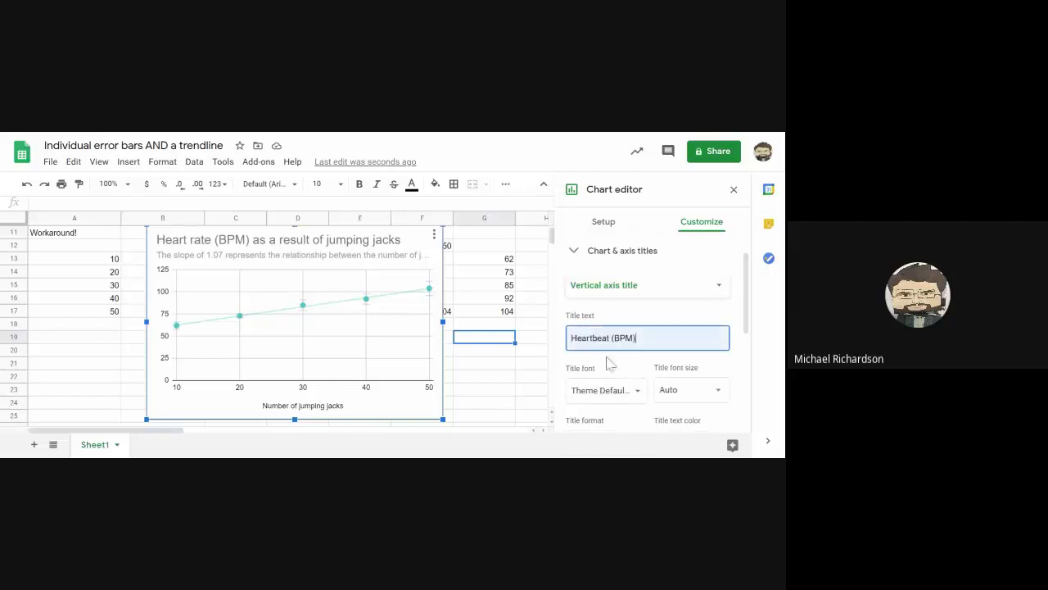
{"action": "left_click", "coordinate": [571, 338]}
{"action": "type", "text": "Average"}
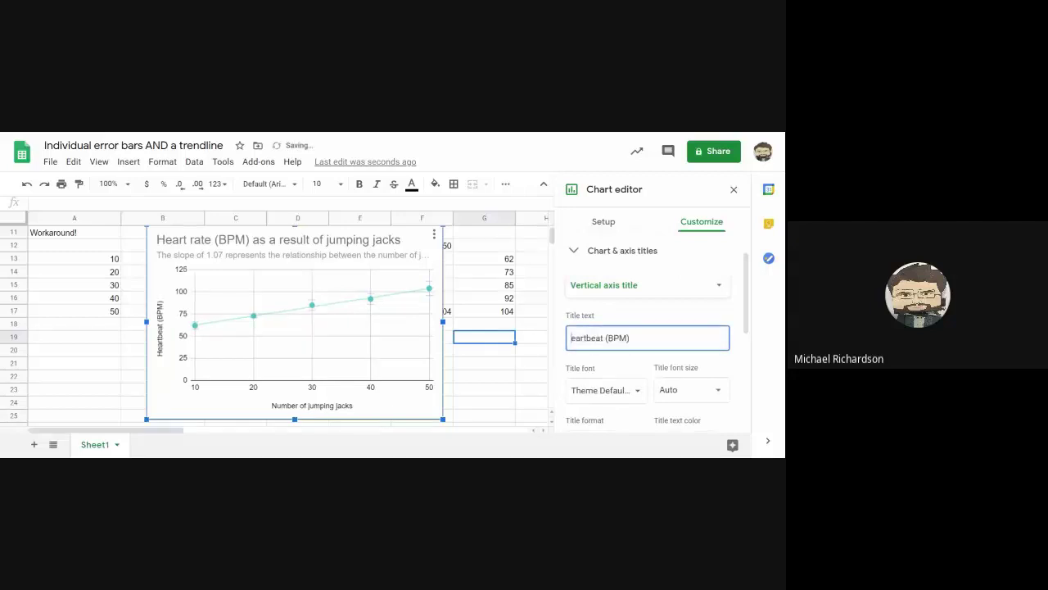
{"action": "key", "text": "Delete"}
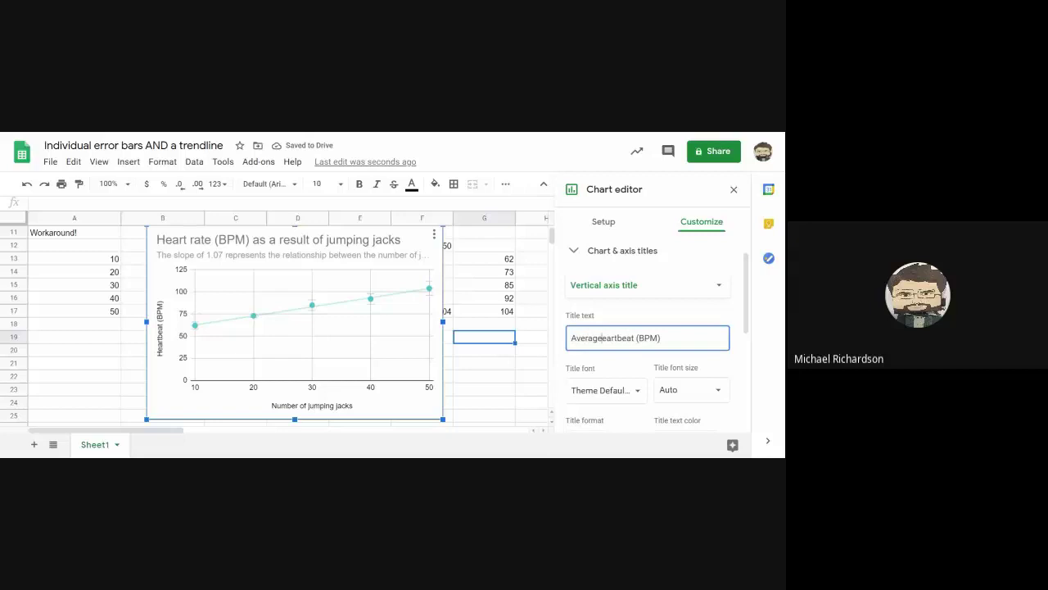
{"action": "type", "text": "h"}
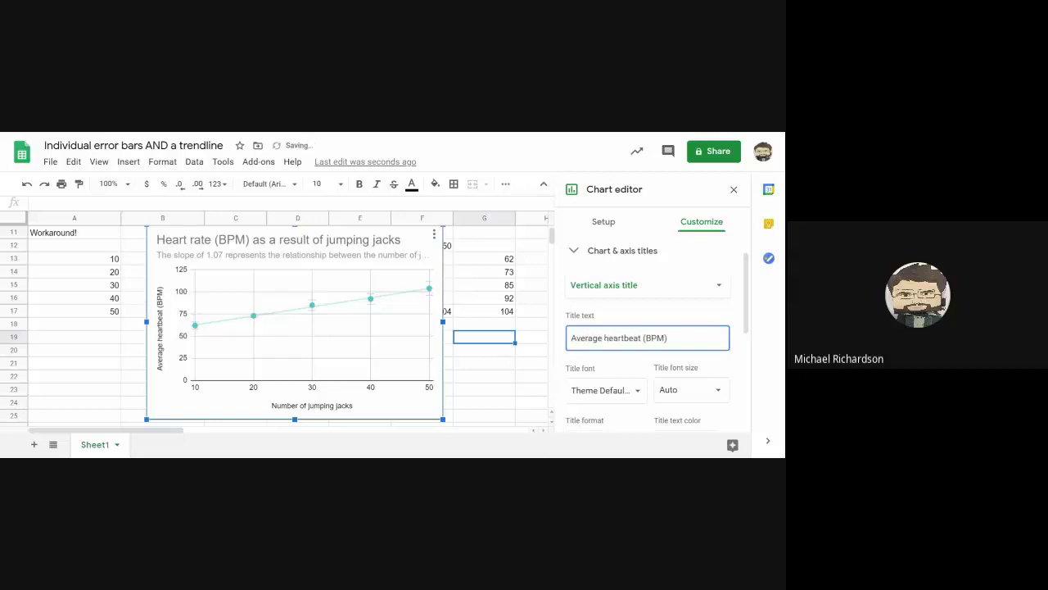
Replace "beat" with "rate" in the vertical axis title so it reads "Average heartrate (BPM)"
{"action": "left_click", "coordinate": [641, 338]}
{"action": "key", "text": "BackSpace"}
{"action": "key", "text": "BackSpace"}
{"action": "key", "text": "BackSpace"}
{"action": "key", "text": "BackSpace"}
{"action": "type", "text": "rate"}
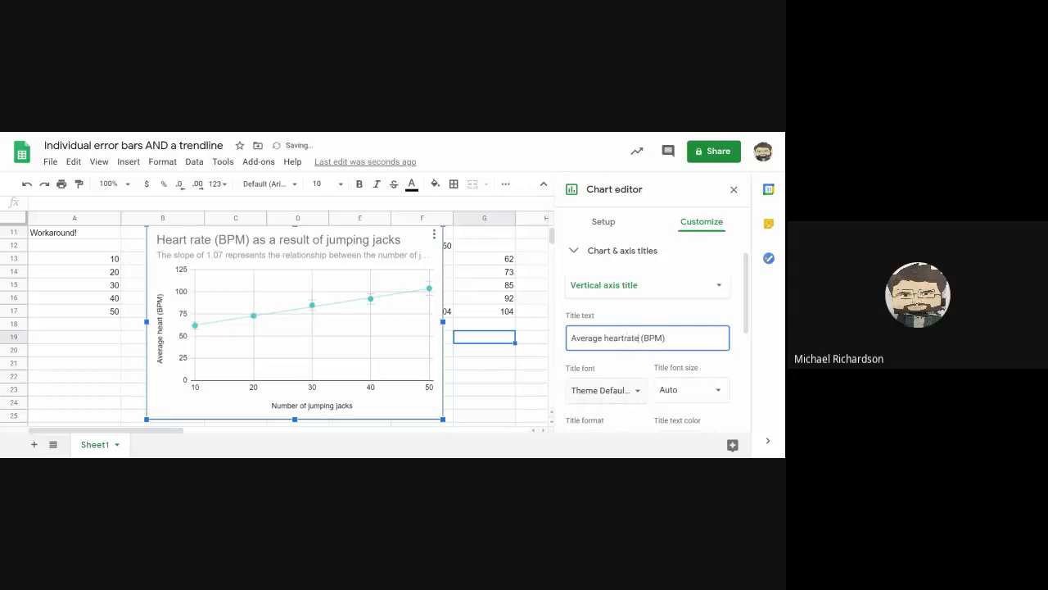